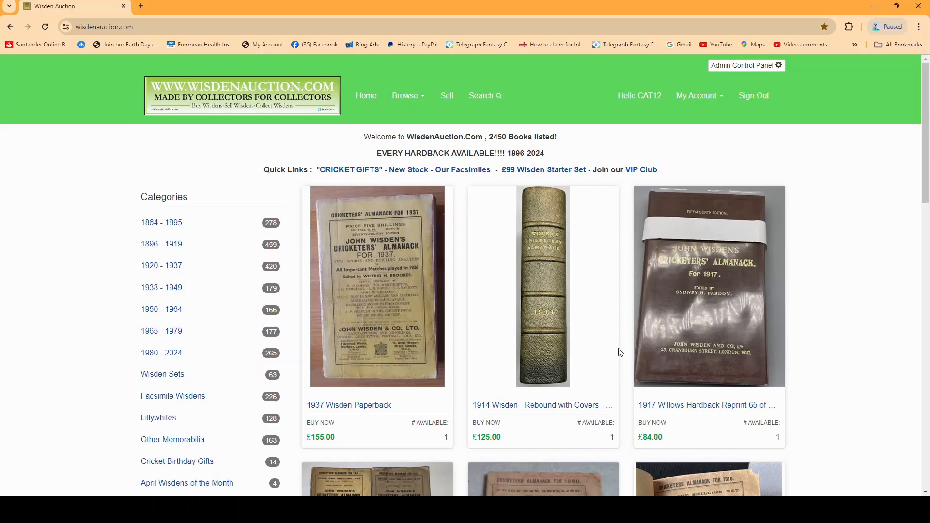
Open the site's Contact Us page to view the contact details, and return to the home page
scroll(928, 182, "down", 15)
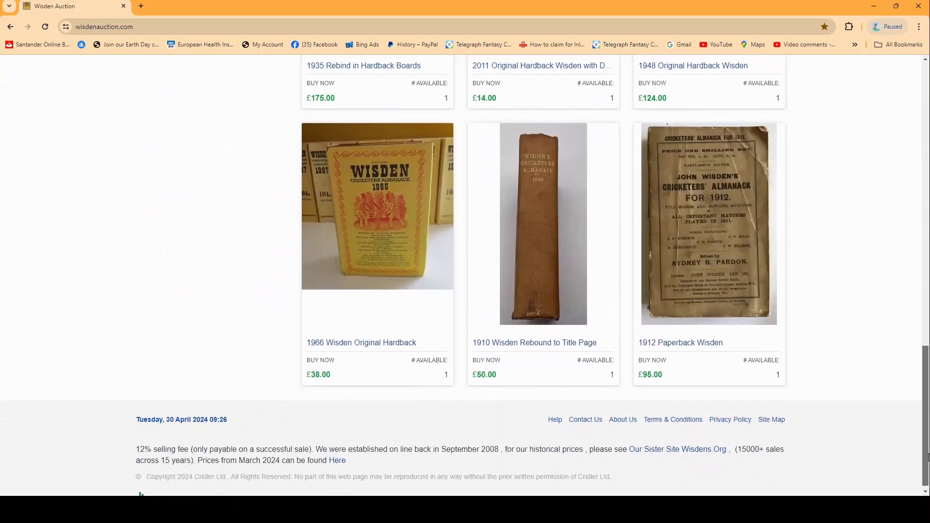
left_click(585, 414)
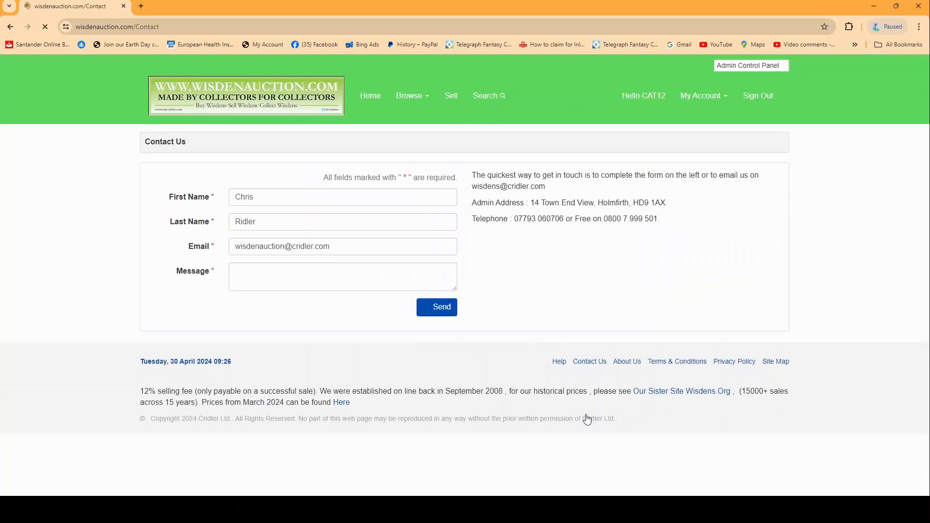
left_click(372, 99)
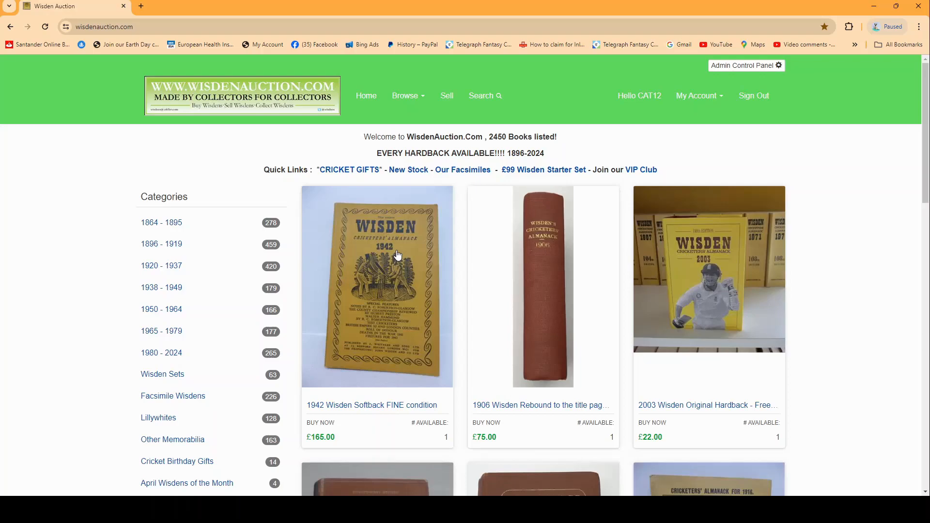
Search the site for "1963 linen" and open the 100th Edition 1963 Linen Cloth Wisden (Softback) listing priced at £24.00
left_click(486, 96)
left_click(369, 138)
type("1")
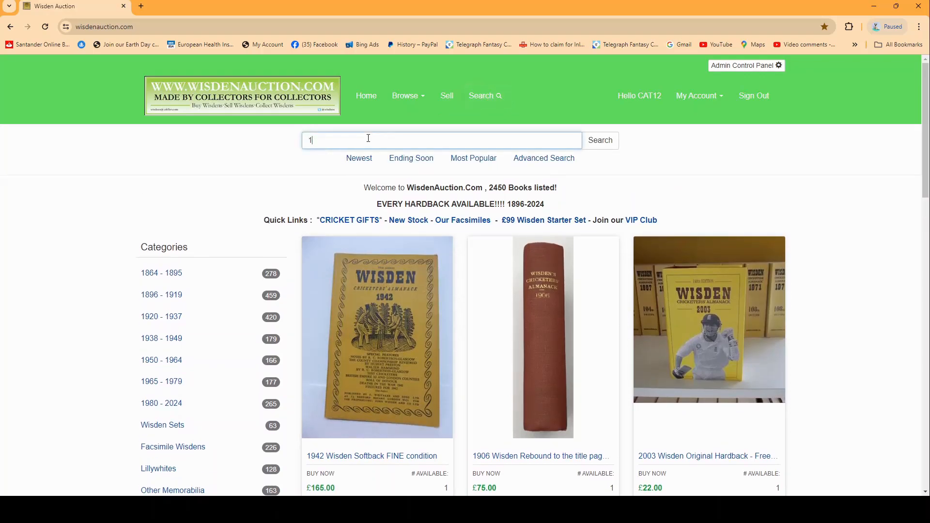
type("963 linen")
key("Return")
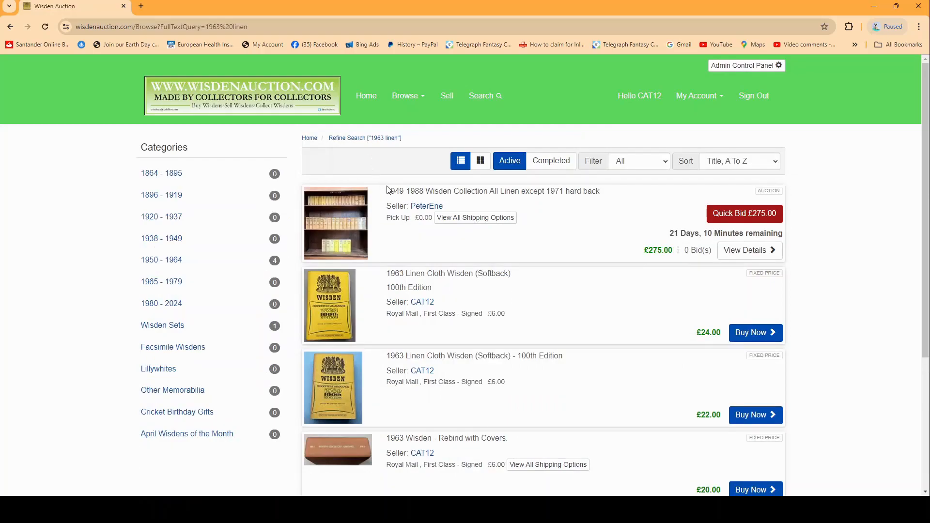
scroll(427, 235, "down", 1)
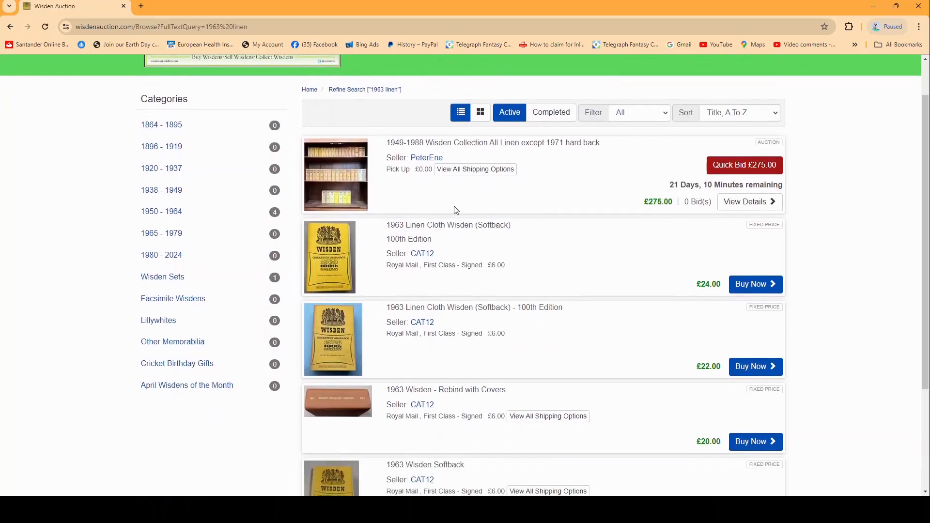
left_click(405, 226)
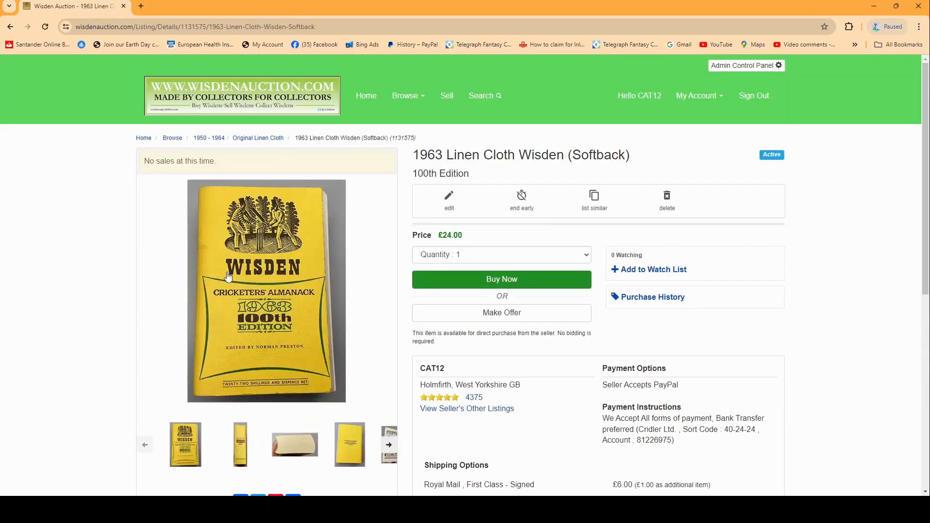
Copy the full description text of the 1963 Linen Cloth Wisden listing
scroll(361, 296, "down", 2)
scroll(365, 280, "down", 3)
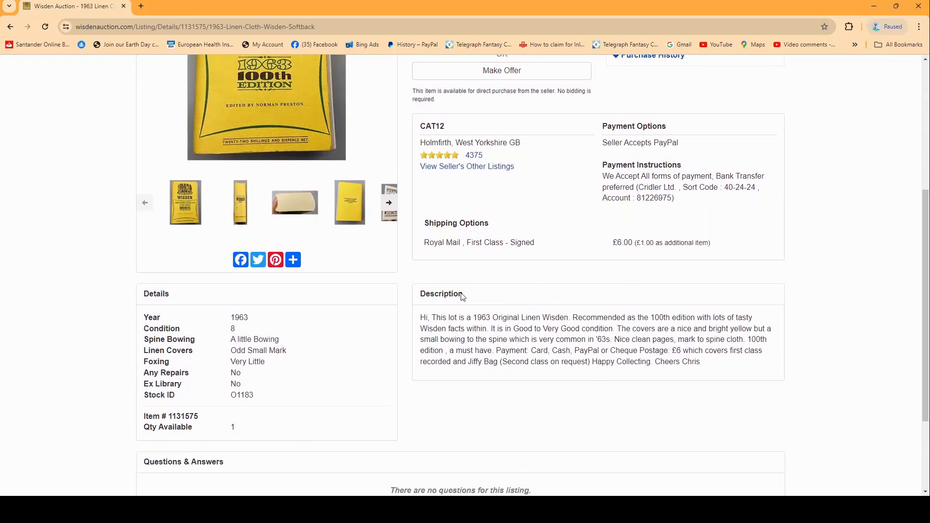
left_click_drag(708, 366, 421, 321)
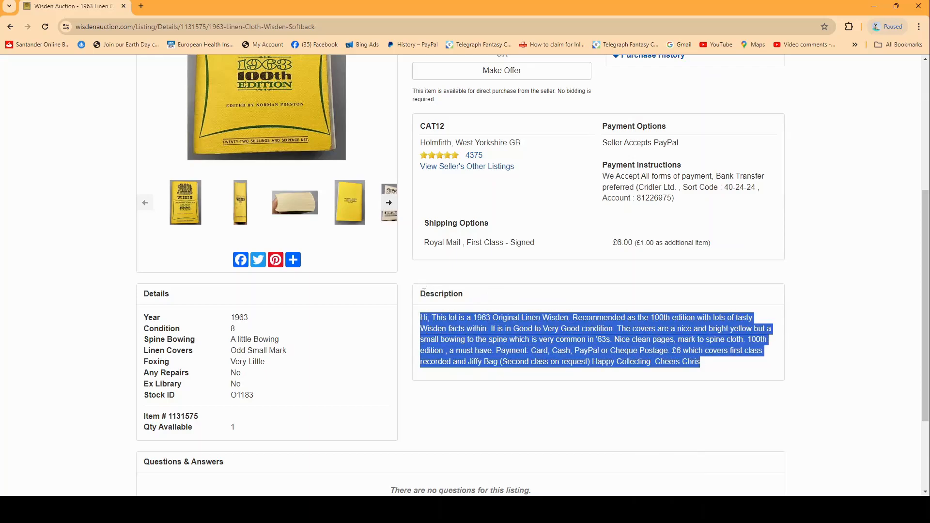
left_click(482, 383)
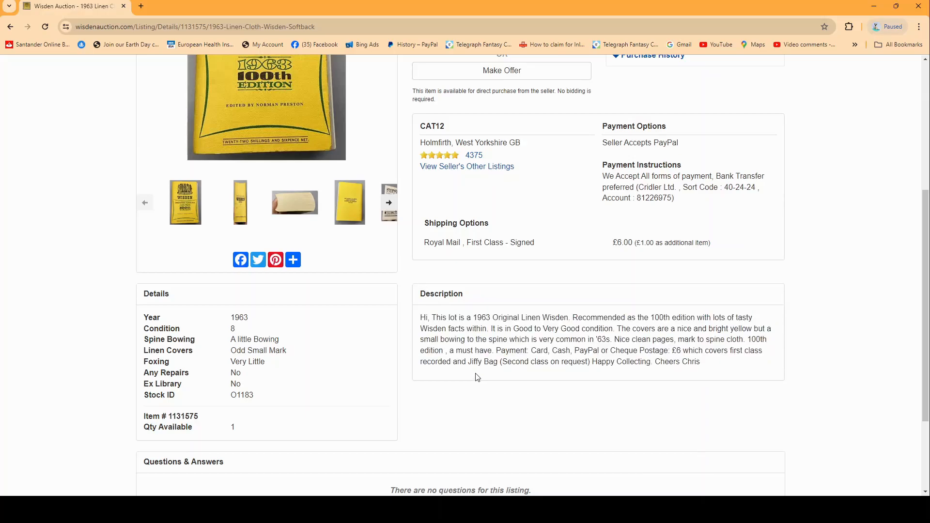
scroll(478, 377, "up", 3)
scroll(477, 377, "up", 2)
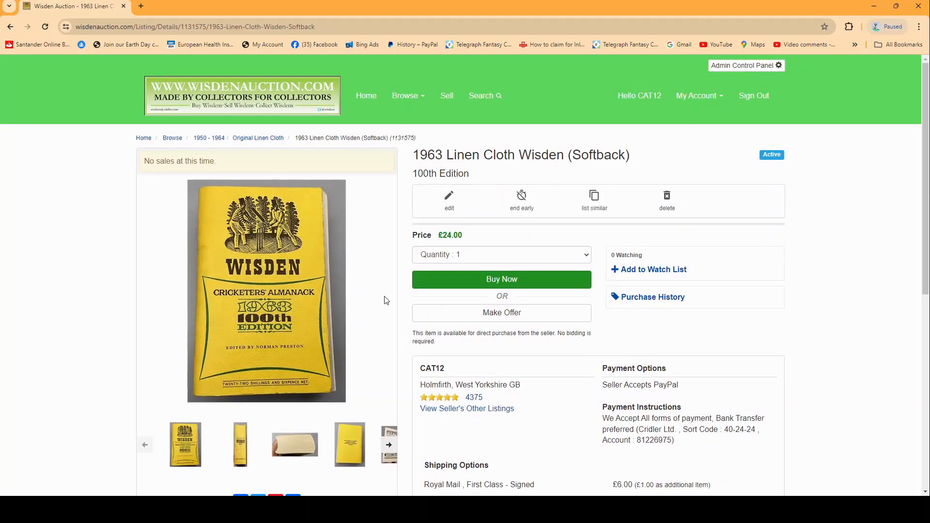
Open the form for listing an item similar to this one, and return to the listing page
left_click(599, 207)
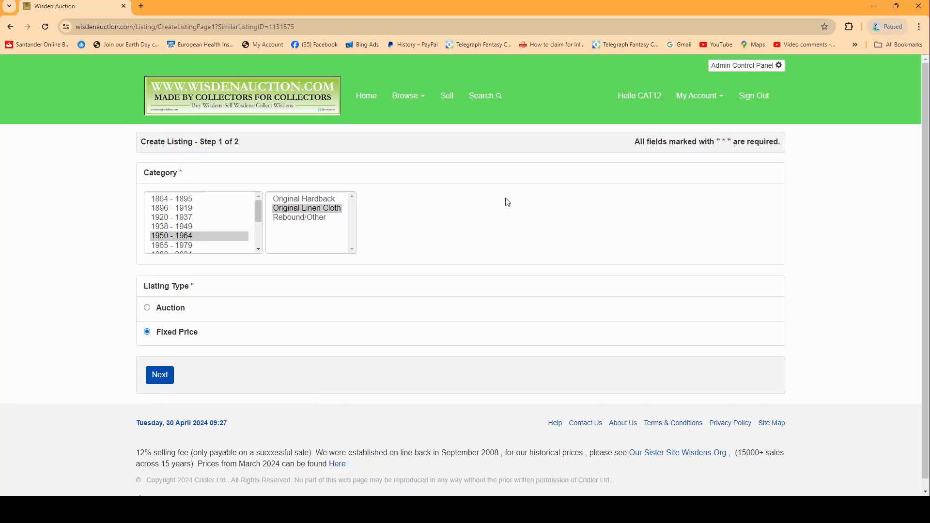
left_click(11, 27)
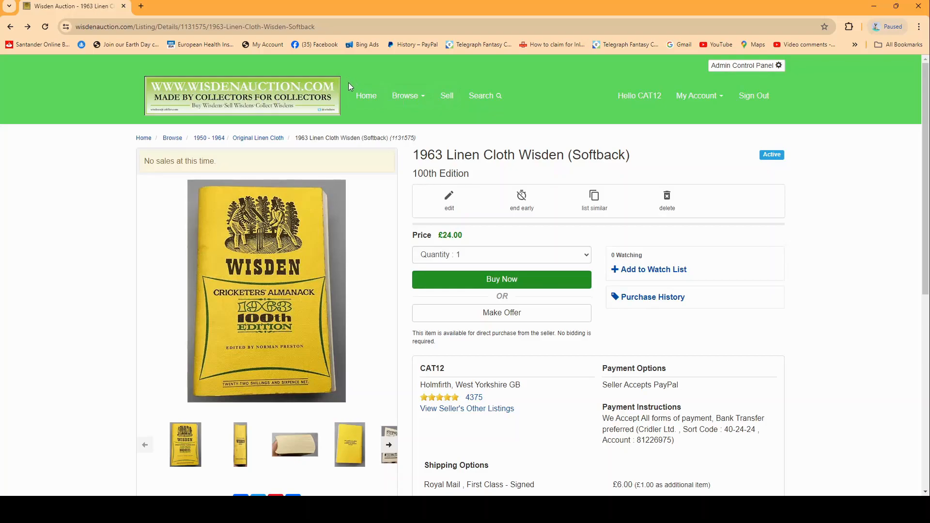
Start a new Fixed Price listing in the category 1950 - 1964 > Original Linen Cloth and continue to step 2
left_click(446, 102)
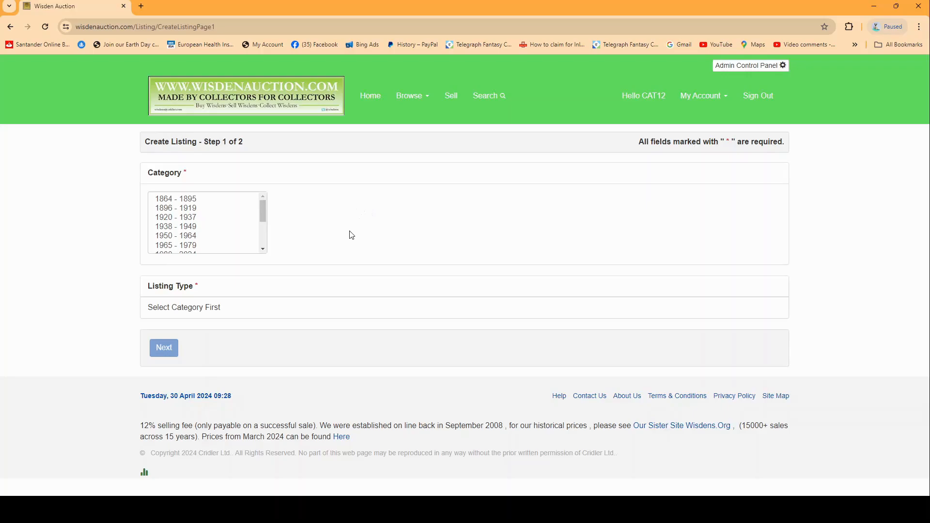
left_click(193, 236)
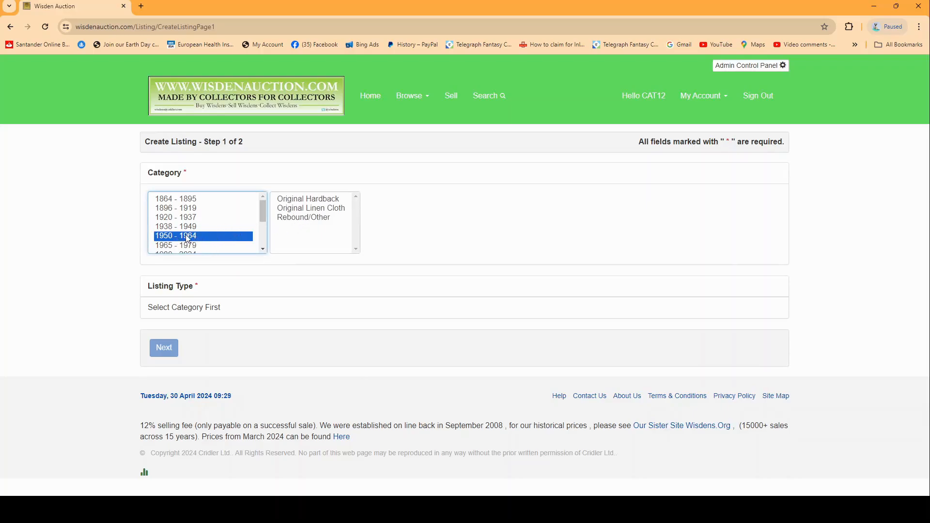
left_click(298, 211)
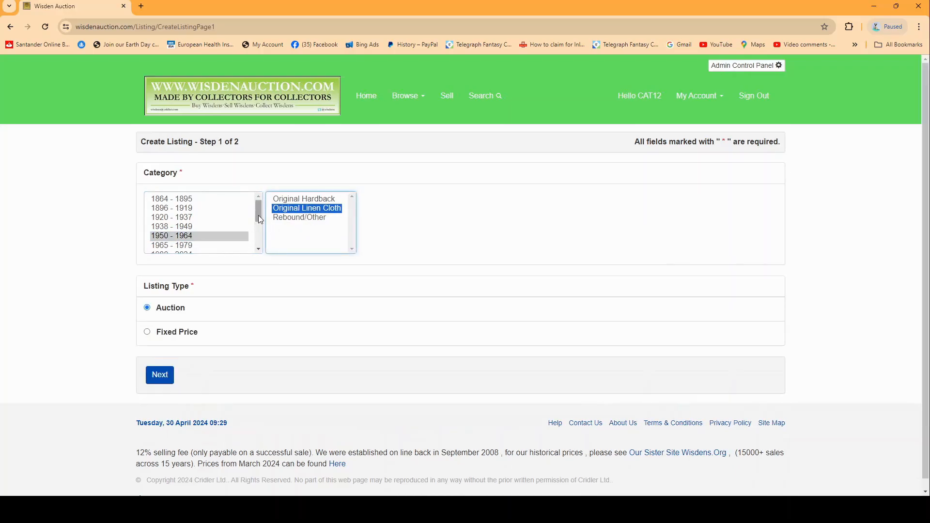
left_click_drag(258, 215, 260, 224)
scroll(259, 227, "down", 3)
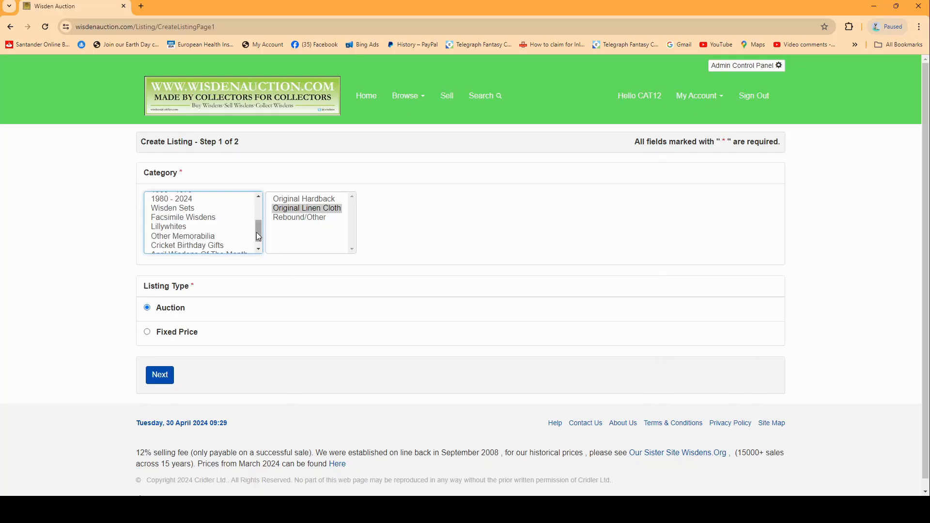
scroll(259, 236, "down", 1)
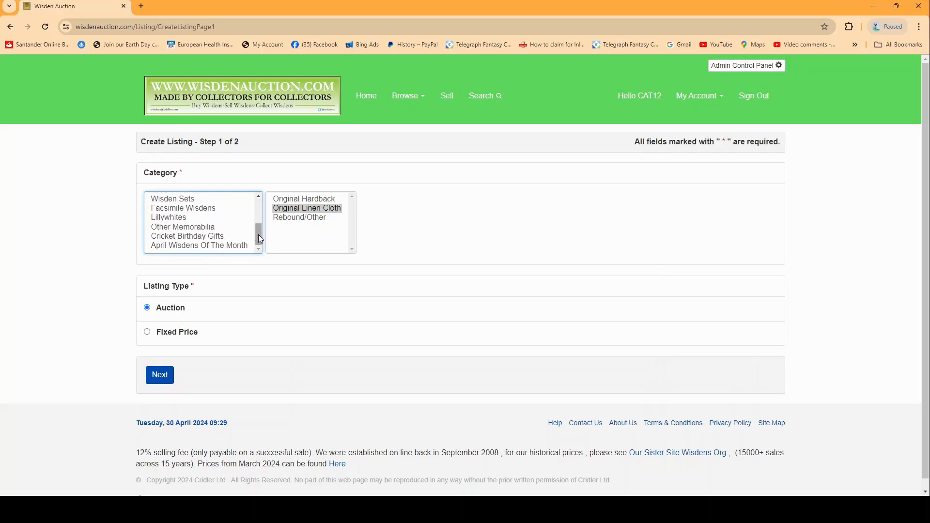
left_click_drag(261, 238, 257, 209)
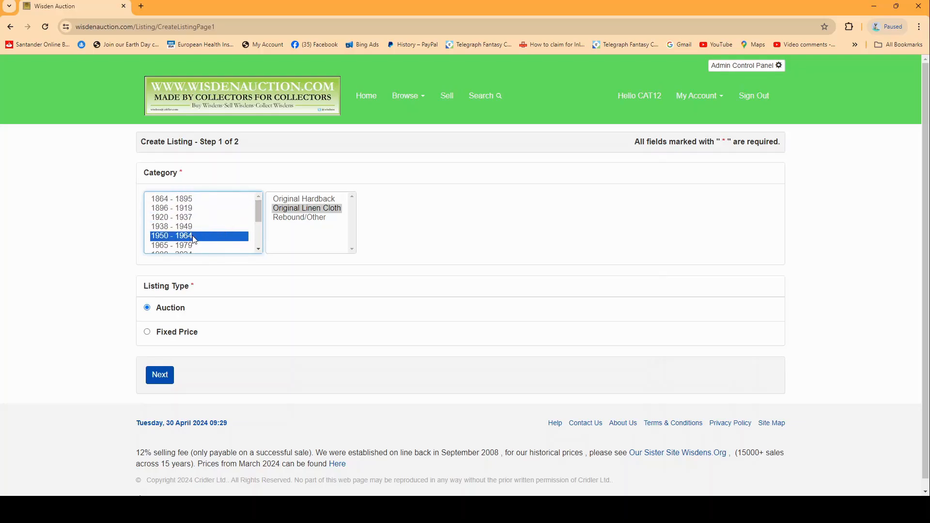
left_click(309, 211)
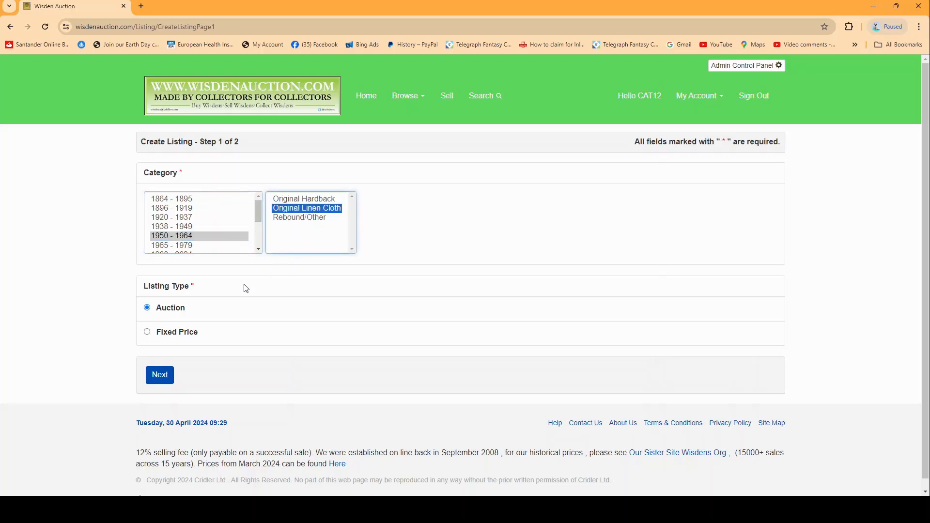
left_click(151, 333)
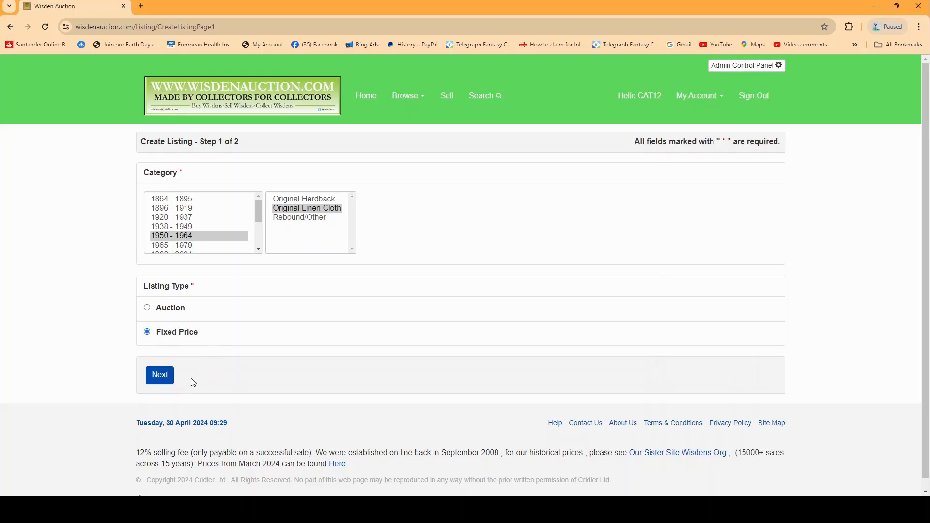
left_click(159, 376)
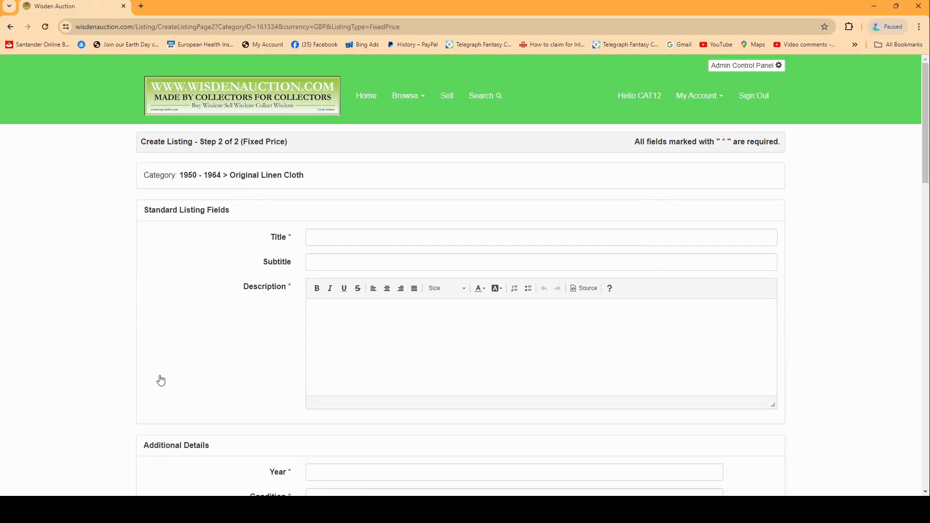
Enter "1963 Linen Wisden" as the listing title
left_click(317, 238)
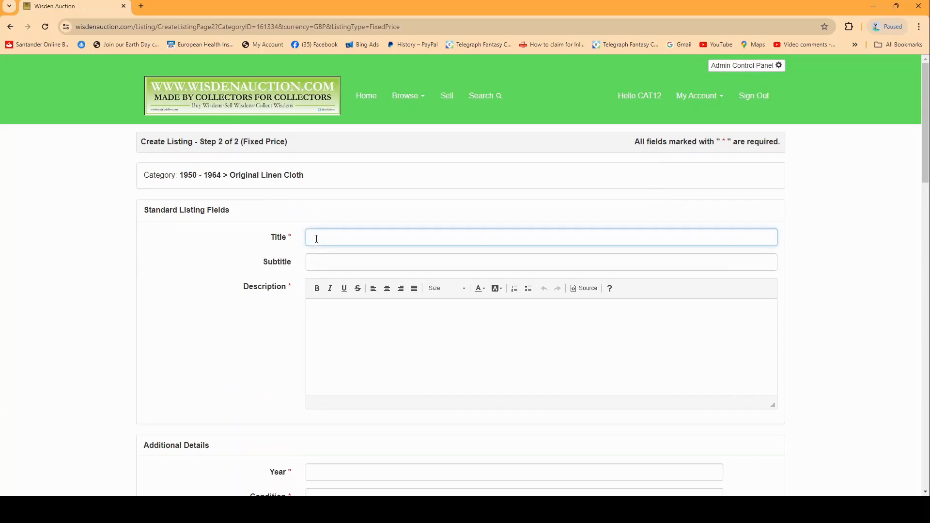
type("1963 Linen Wisden")
left_click_drag(330, 238, 309, 237)
left_click(322, 266)
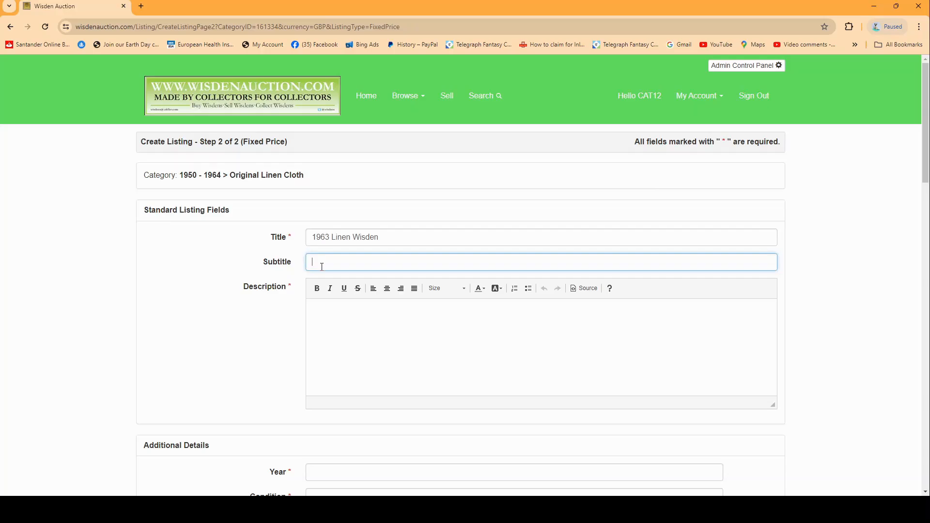
Paste the copied text as the description, add a comma after "Hi" and shorten the condition to "Very Good condition"
left_click(323, 318)
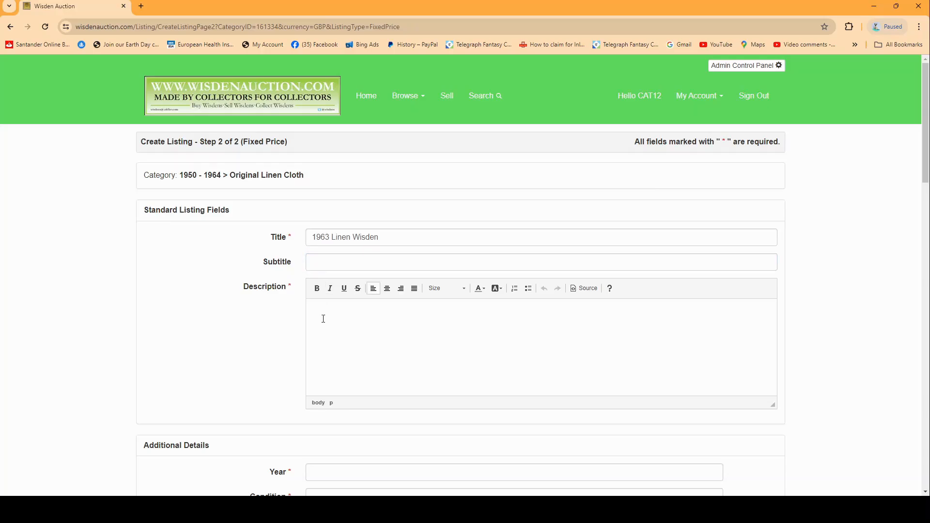
type("Hi, This lot is a 1963 Original Linen Wisden. Recommended as the 100th edition with lots of tasty Wisden facts within. It is in Good to Very Good condition. The covers are a nice and bright yellow but a small bowing to the spine which is very common in '63s. Nice clean pages, mark to spine cloth. 100th edition , a must have. Payment: Card, Cash, PayPal or Cheque Postage: £6 which covers first class recorded and Jiffy Bag (Second class on request) Happy Collecting. Cheers Chris")
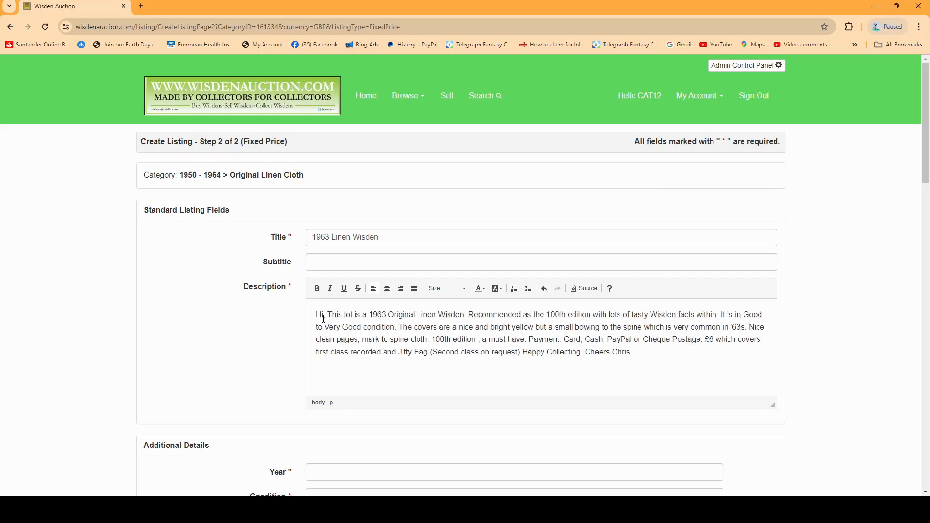
left_click(323, 315)
type(",")
left_click_drag(743, 315, 327, 330)
key("BackSpace")
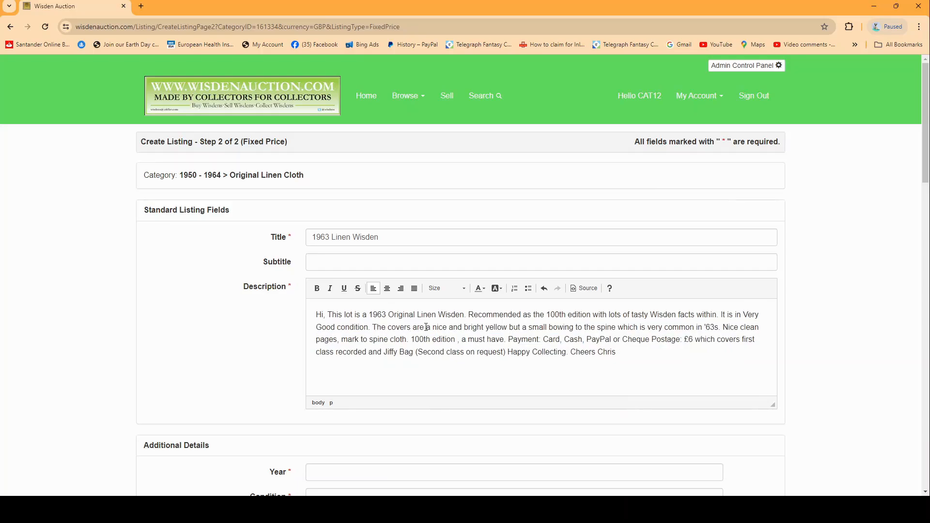
In the description, insert "with one small mark" after "bright yellow" and change the spine's "small bowing" to "large bowing"
left_click(511, 327)
type("wit")
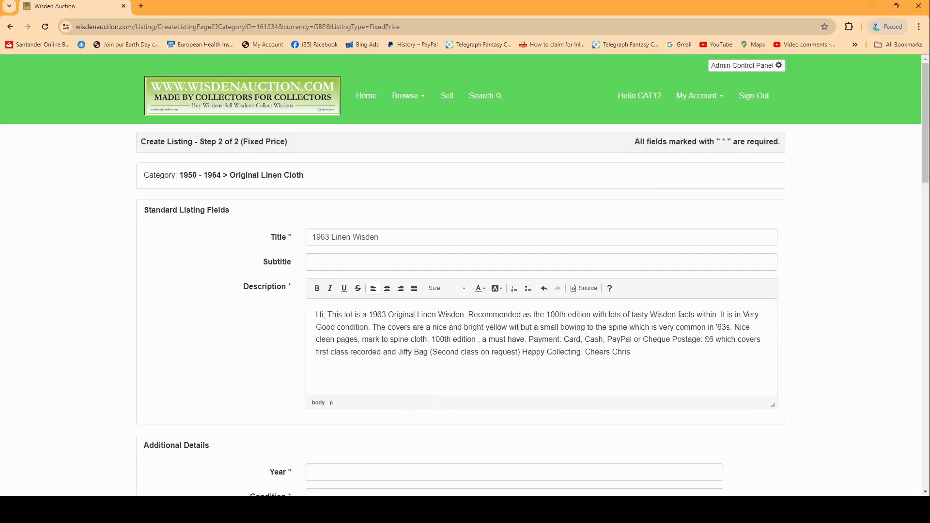
type("h one small mark")
double_click(609, 328)
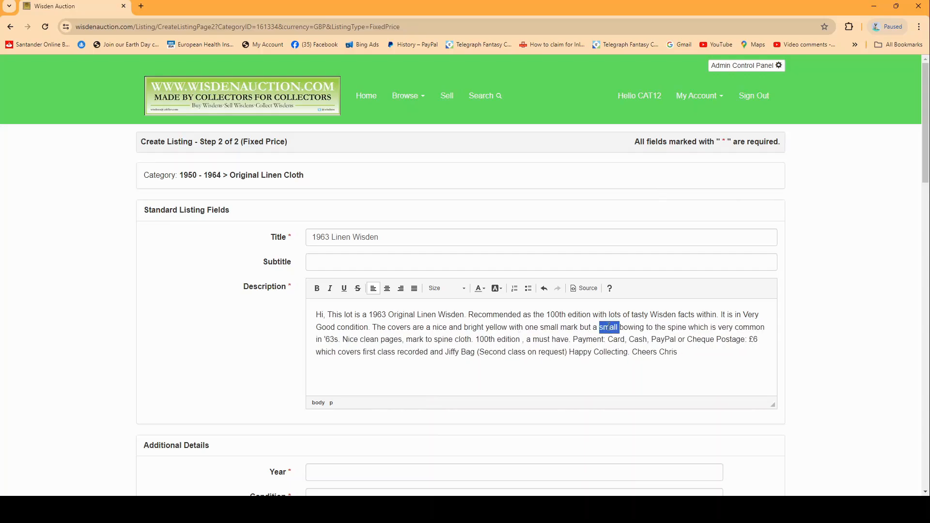
type("large")
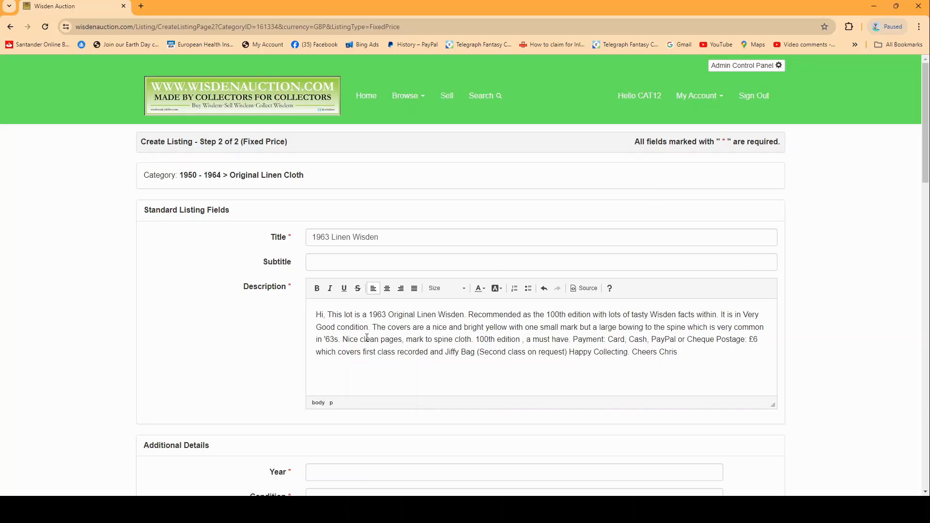
Remove "mark to spine cloth" from the description so the sentence ends at "Nice clean pages."
left_click_drag(406, 340, 470, 336)
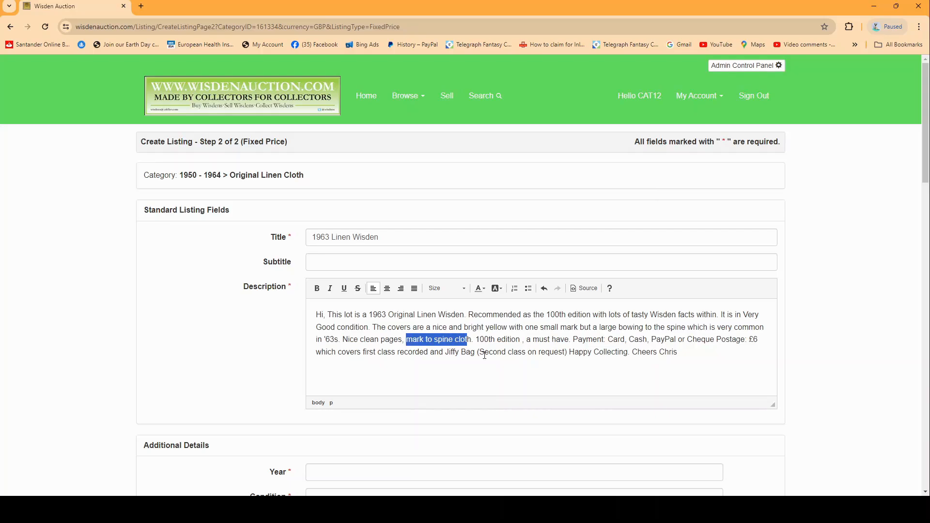
key("BackSpace")
key("Delete")
key("Delete")
key("BackSpace")
key("BackSpace")
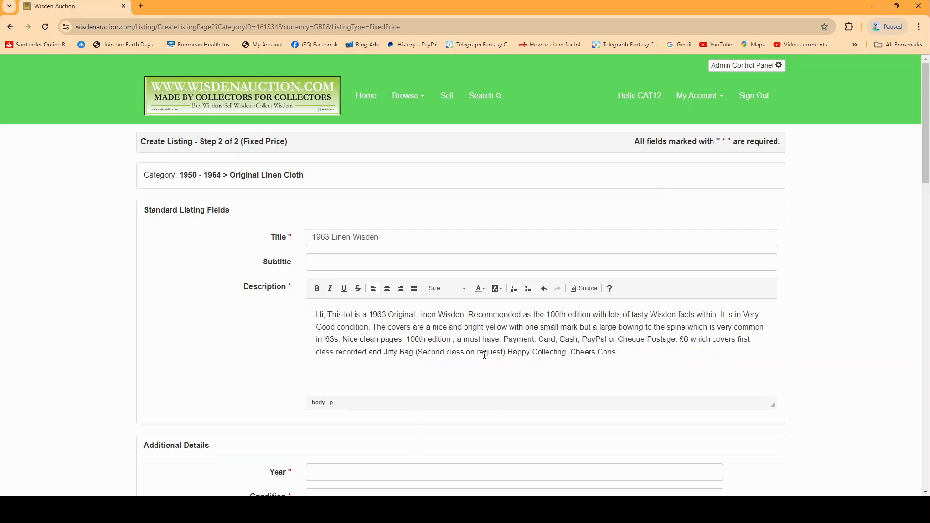
type(".")
Split the description so that the "Payment:" and "Postage:" texts each start their own paragraph
left_click(504, 340)
key("Return")
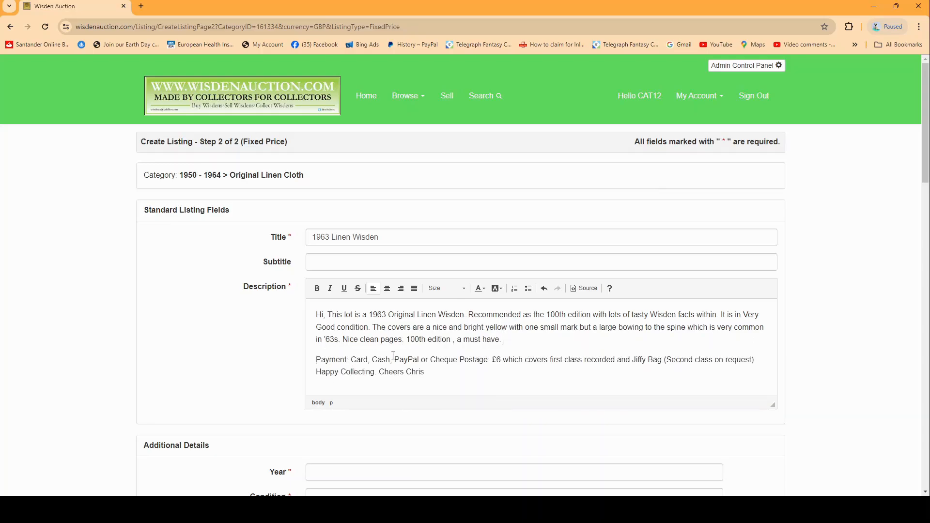
left_click(459, 359)
key("Return")
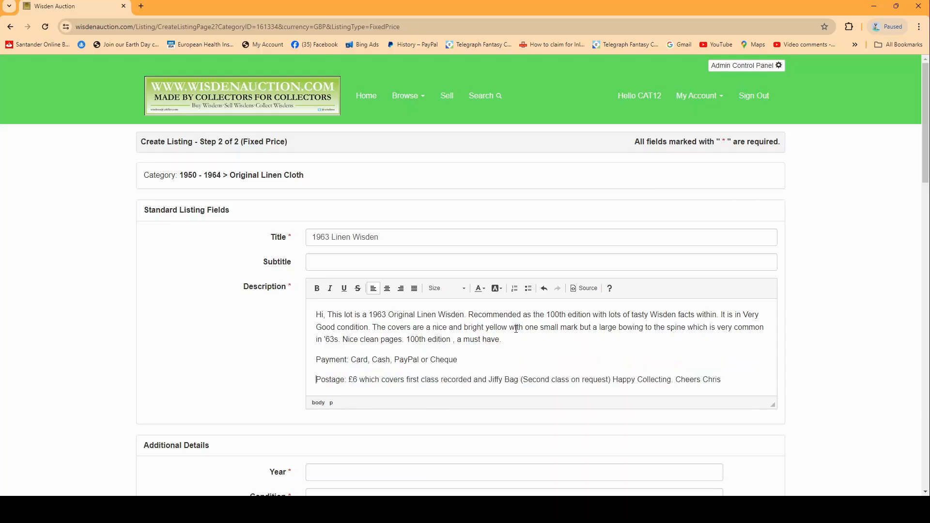
scroll(494, 330, "down", 1)
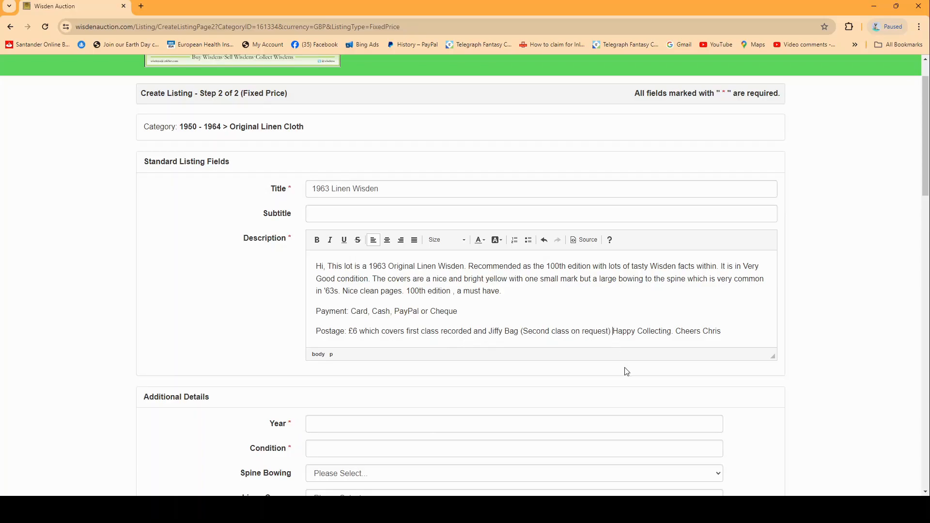
Split the description's closing so that "Happy Collecting." and the "Cheers" sign-off each form their own paragraph
key("Return")
left_click(380, 344)
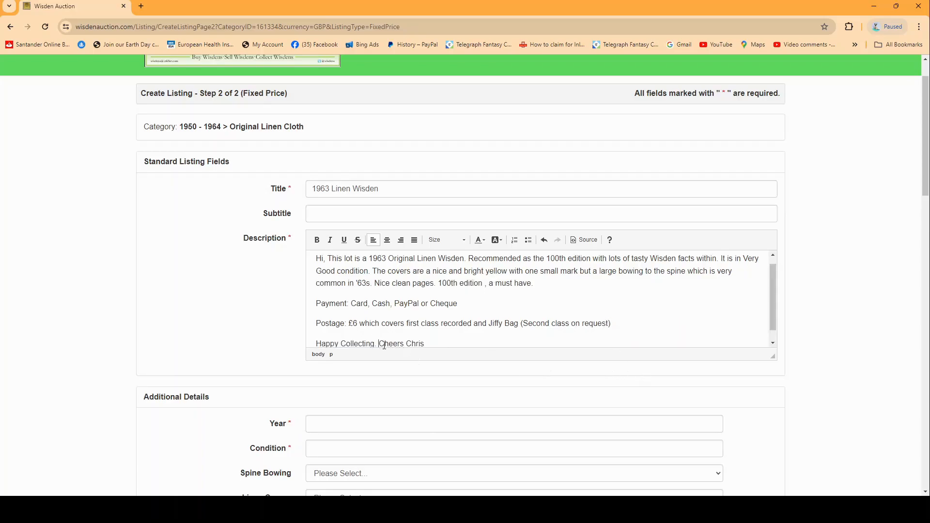
key("Return")
left_click_drag(312, 281, 373, 283)
left_click(328, 303)
left_click_drag(328, 303, 382, 304)
left_click(400, 321)
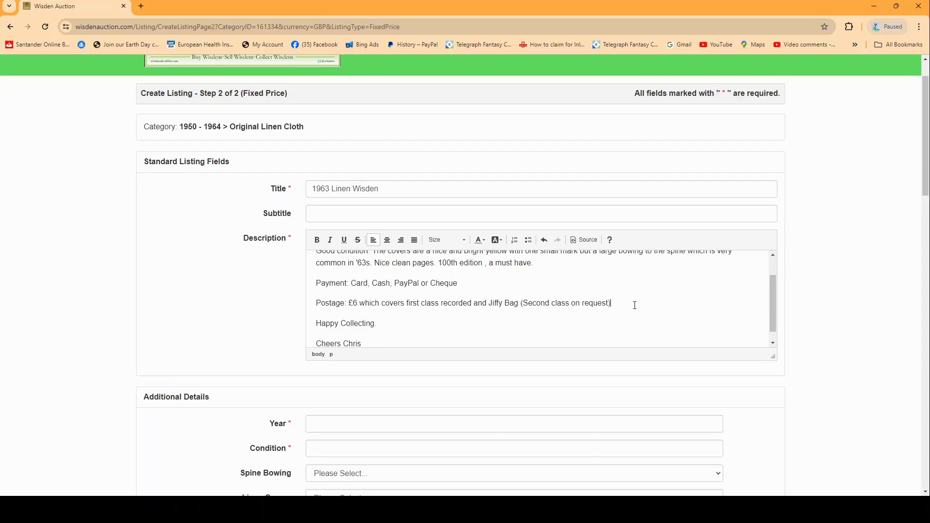
scroll(485, 299, "up", 2)
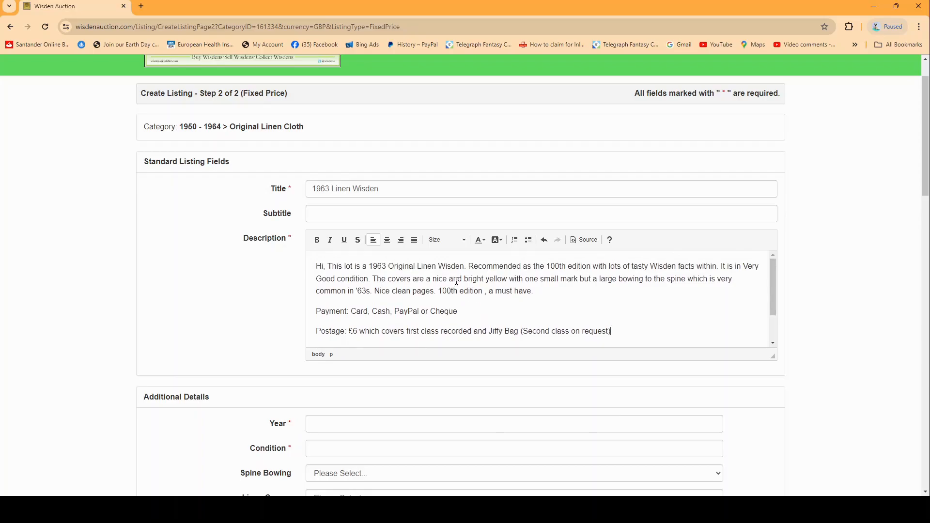
scroll(457, 281, "down", 2)
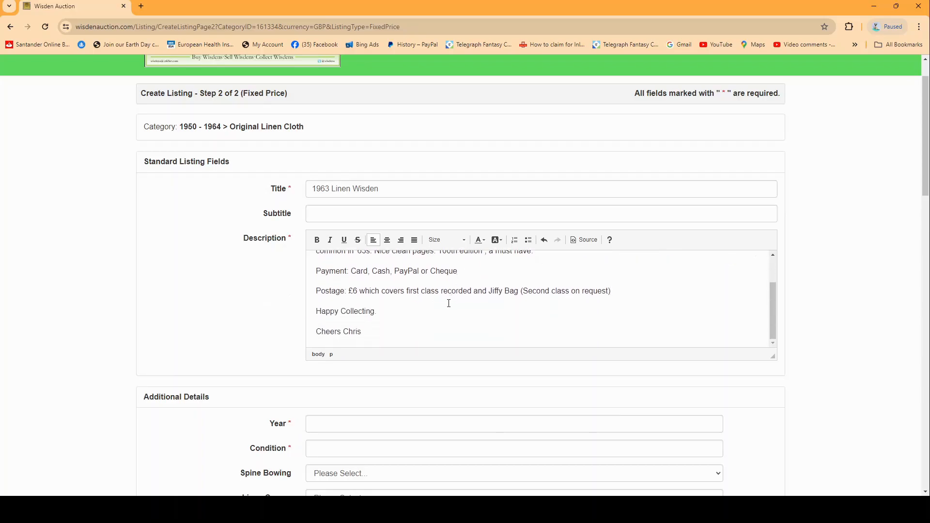
In the additional details, set the Year to 1963 and the Condition to 8
scroll(162, 285, "down", 5)
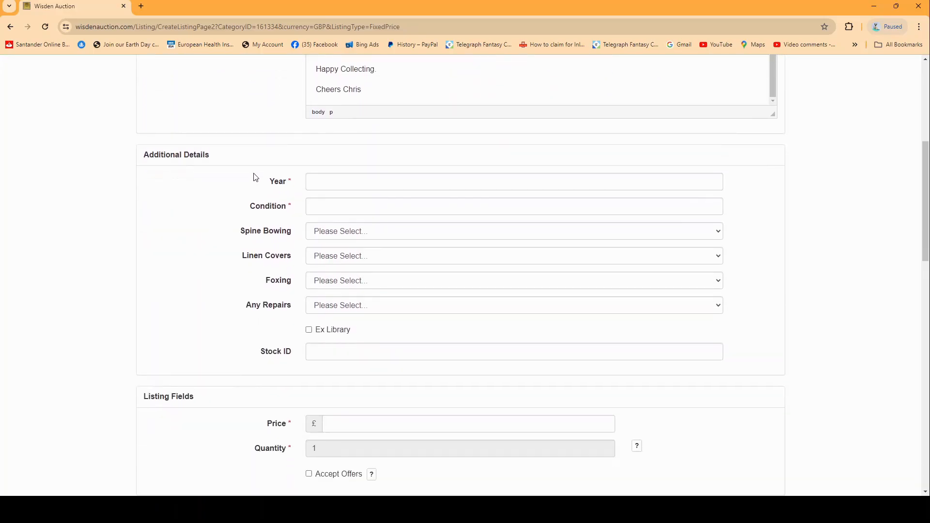
left_click(339, 181)
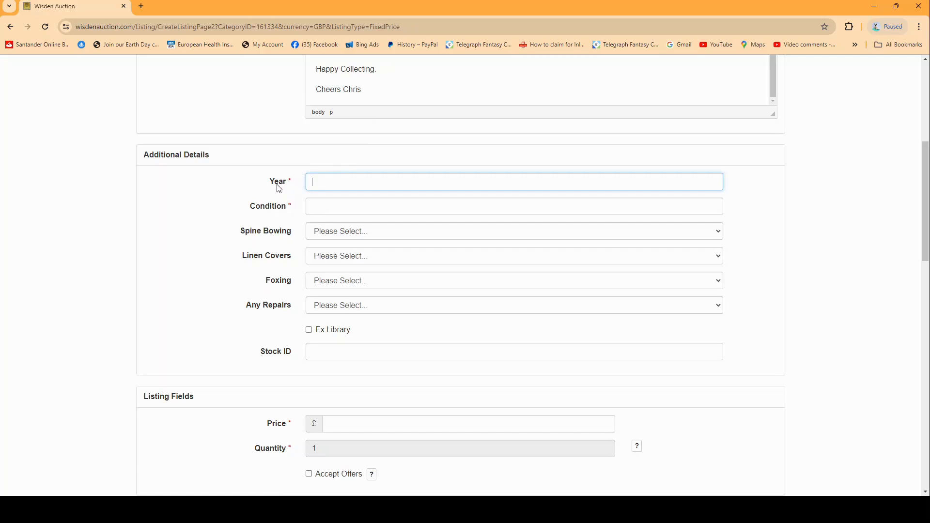
type("1963")
left_click(339, 208)
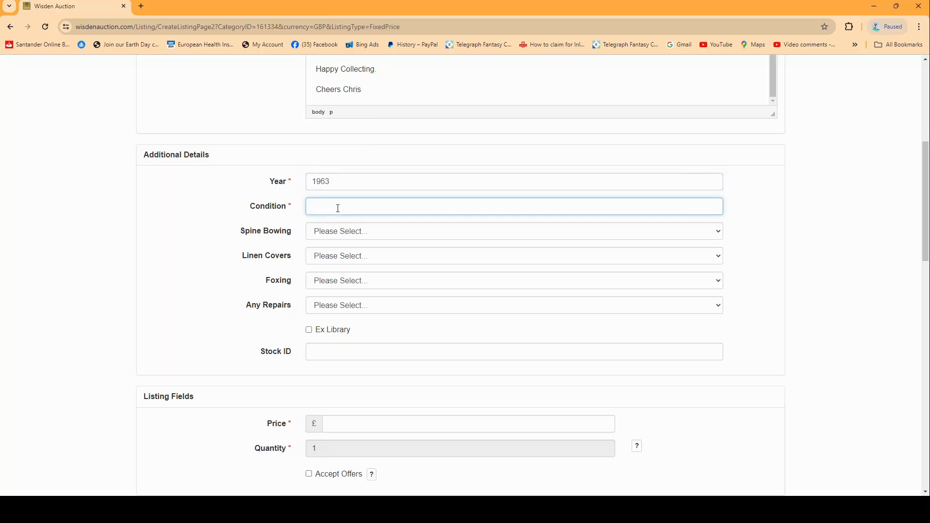
type("8")
Set Spine Bowing to Major Bowing and Linen Covers to Very Good
key("Tab")
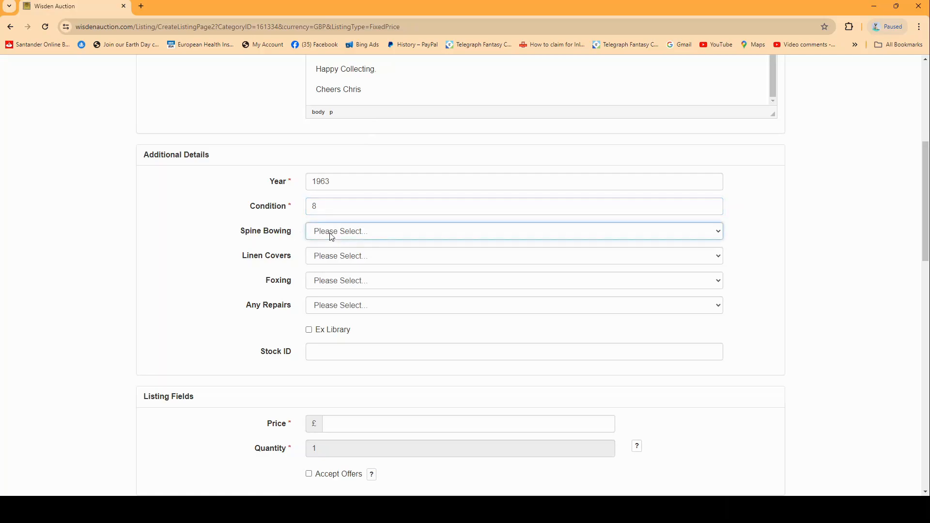
left_click(336, 277)
left_click(331, 257)
left_click(340, 291)
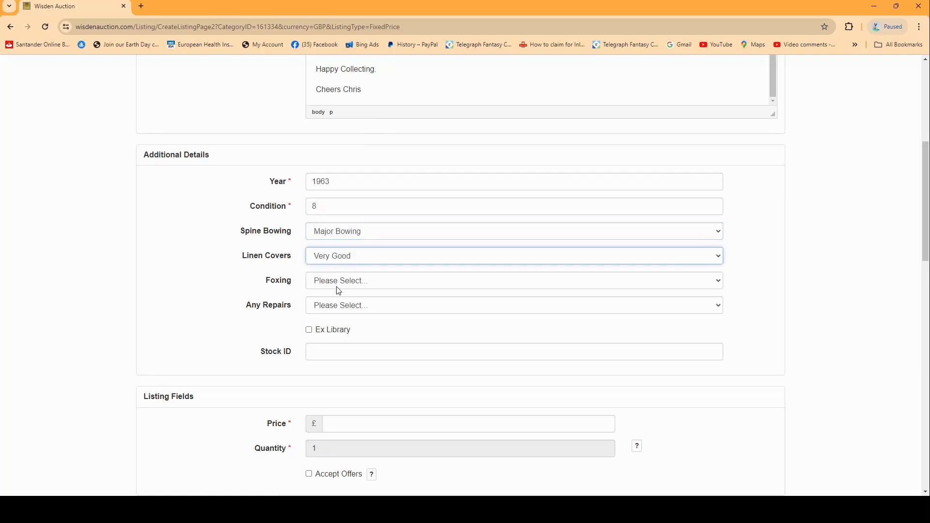
Set Foxing to None and Any Repairs to No, and enter O664346384 as the Stock ID
left_click(335, 287)
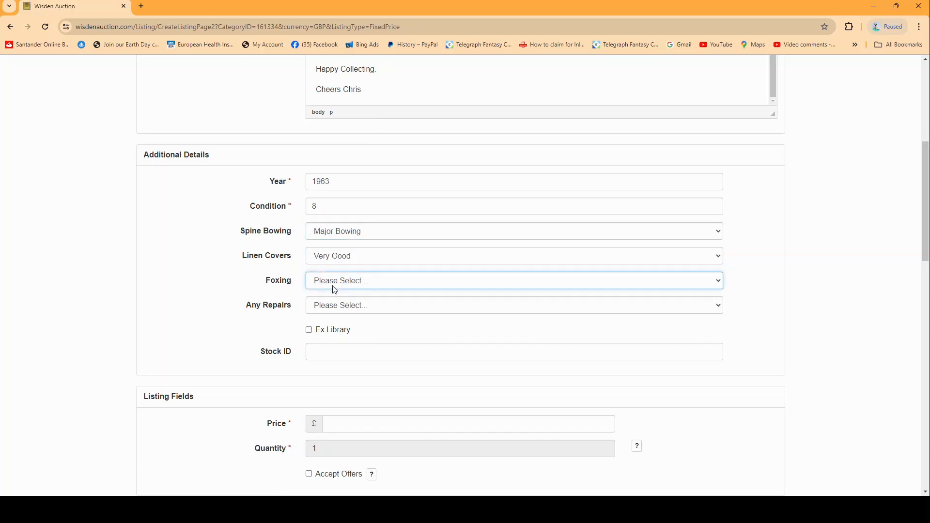
left_click(328, 308)
left_click(329, 310)
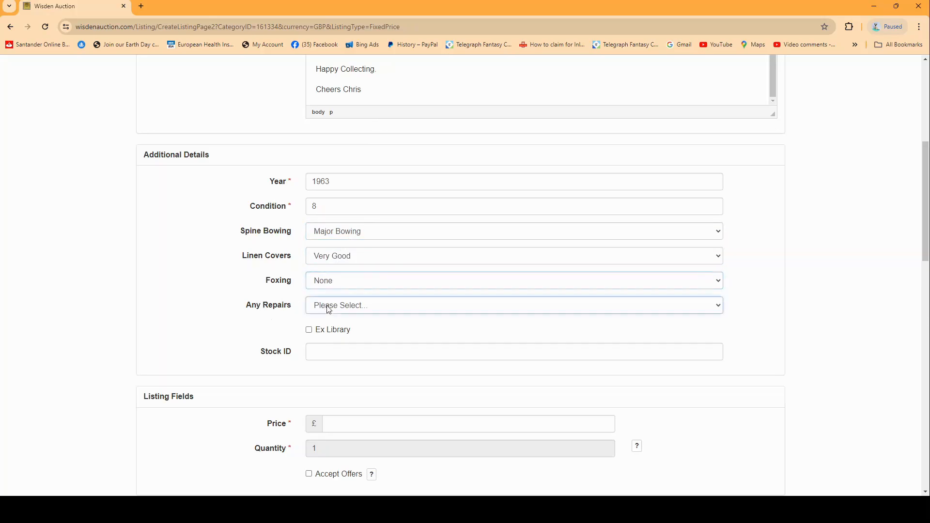
left_click(335, 329)
left_click(367, 349)
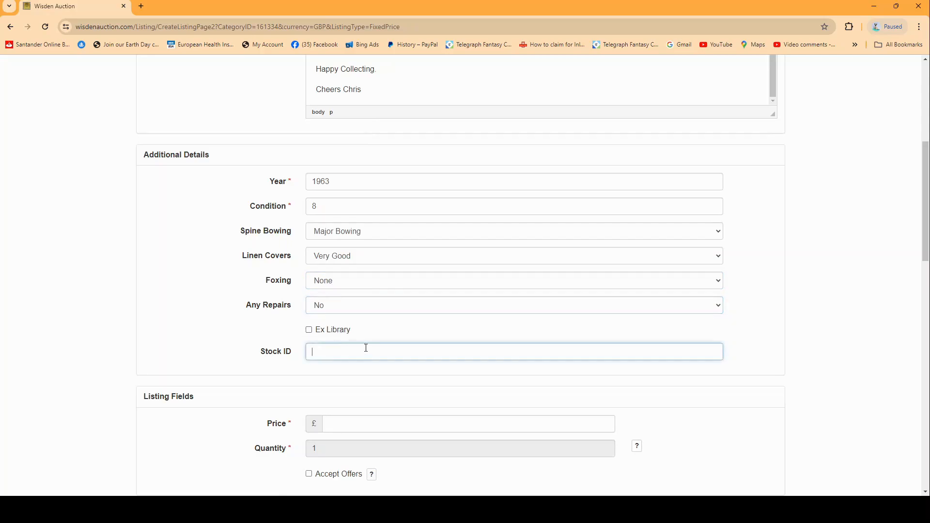
type("O664346384")
Set the listing price to £20 and allow buyers to make offers
scroll(372, 342, "down", 2)
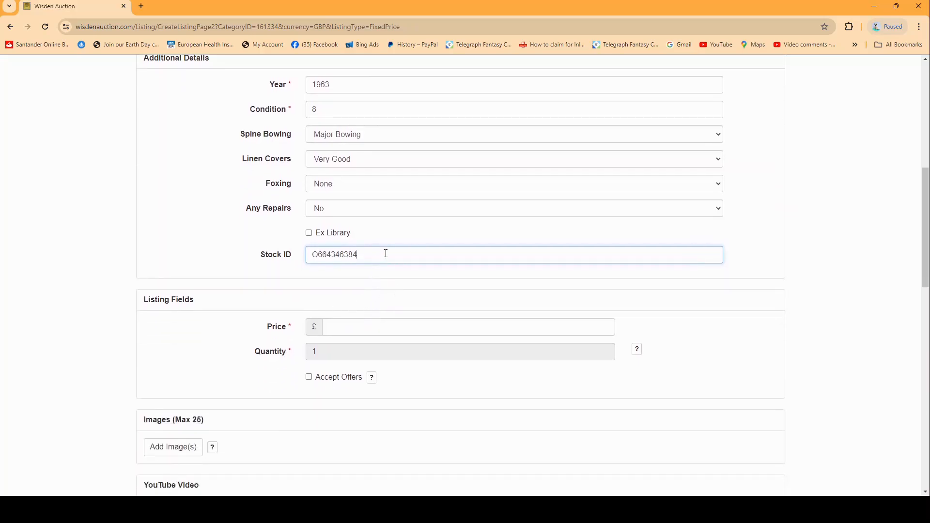
scroll(387, 253, "up", 2)
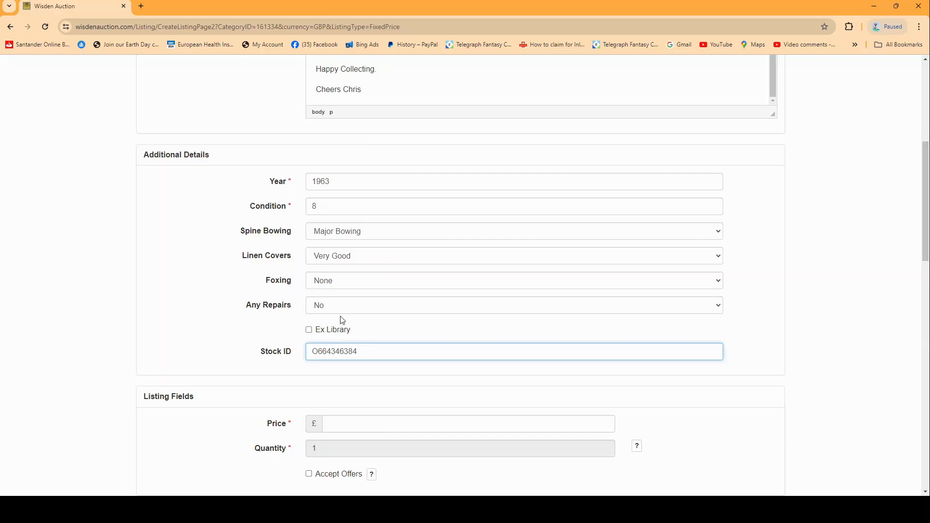
scroll(297, 232, "up", 1)
scroll(297, 232, "up", 3)
scroll(293, 232, "down", 5)
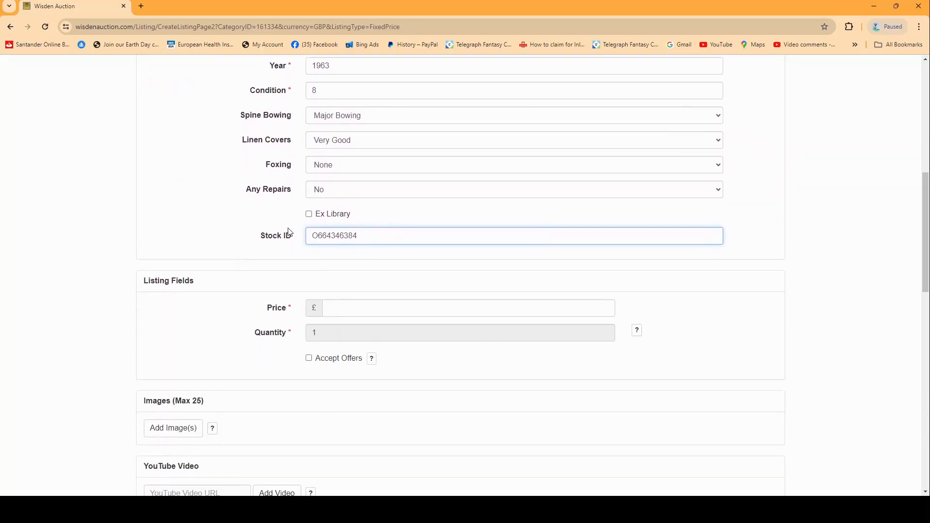
scroll(290, 232, "down", 2)
left_click(339, 228)
type("20")
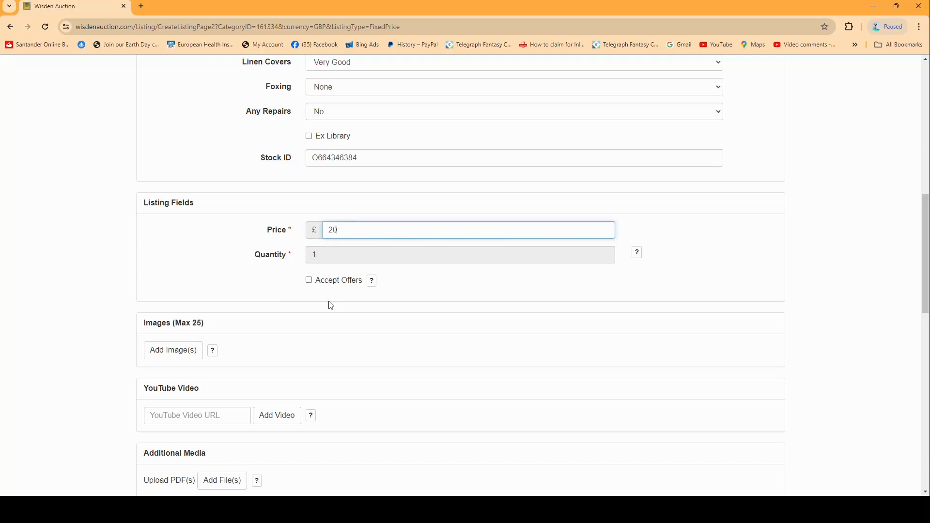
left_click(310, 281)
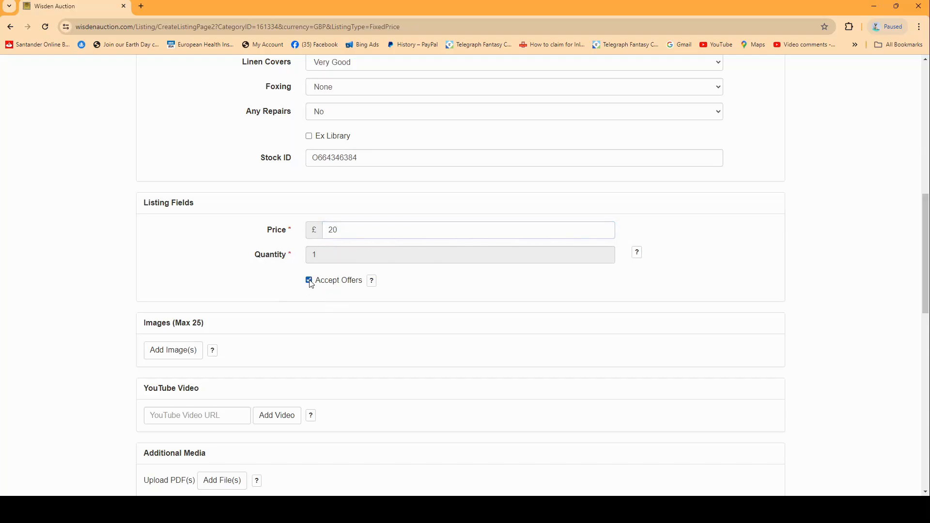
left_click(309, 281)
left_click(334, 287)
Add the photos of the book's front cover and spine to the listing images
scroll(335, 287, "down", 3)
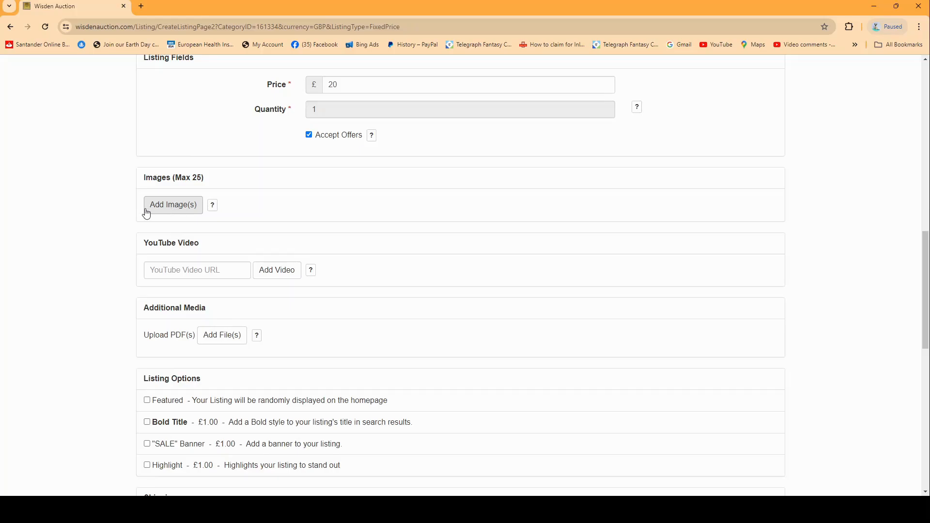
left_click(169, 212)
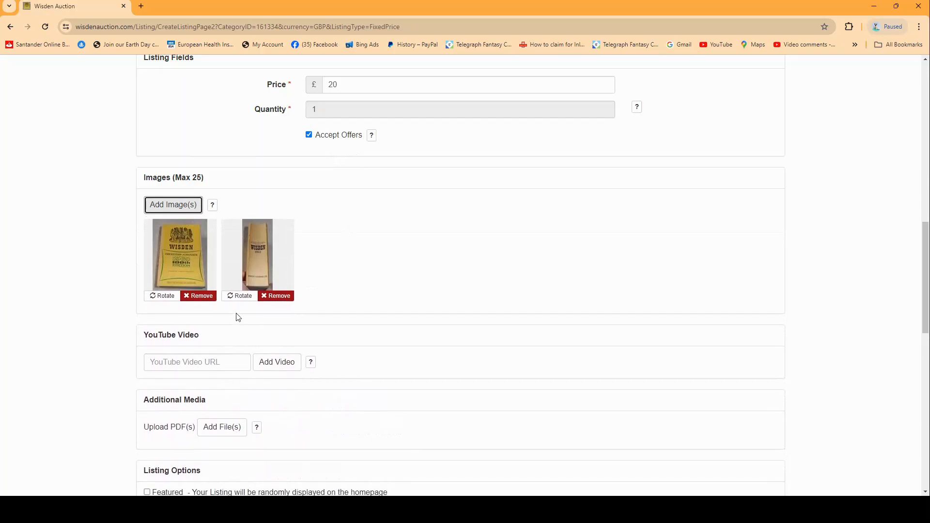
Rotate the spine photo through a full turn back to upright
left_click(236, 300)
left_click(237, 301)
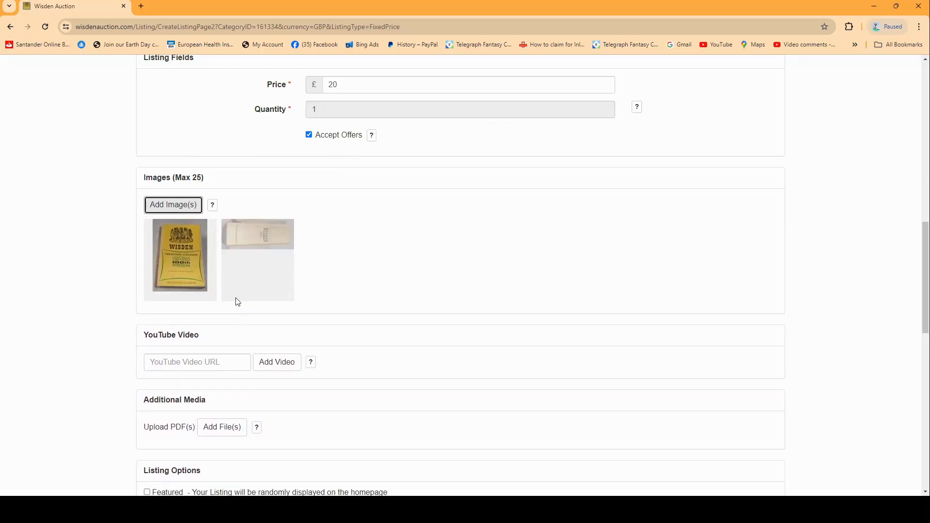
left_click(238, 297)
left_click(238, 297)
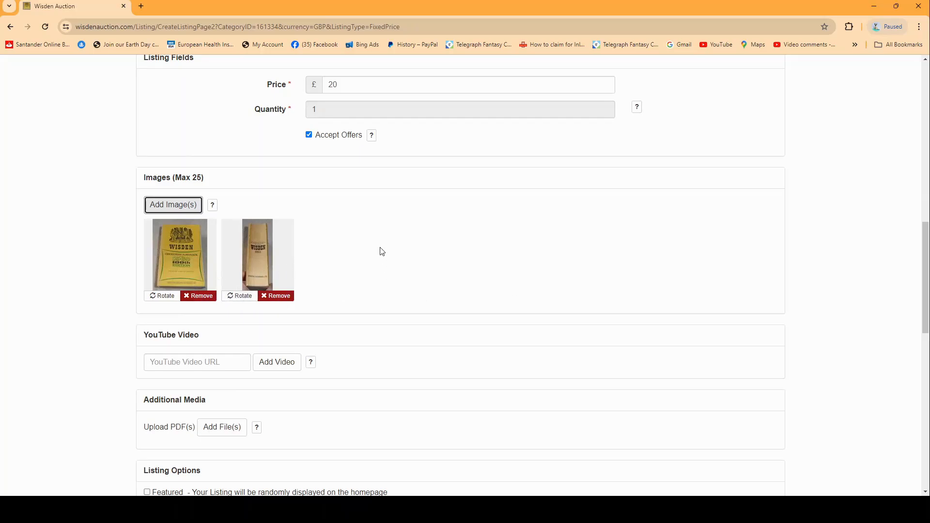
Enable the Featured listing option so the listing is randomly displayed on the homepage
scroll(393, 232, "down", 1)
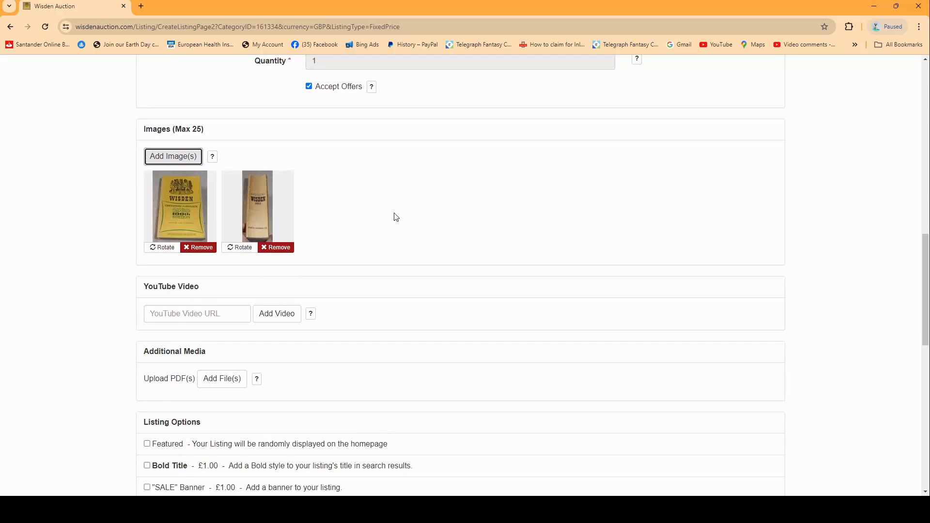
scroll(397, 217, "down", 1)
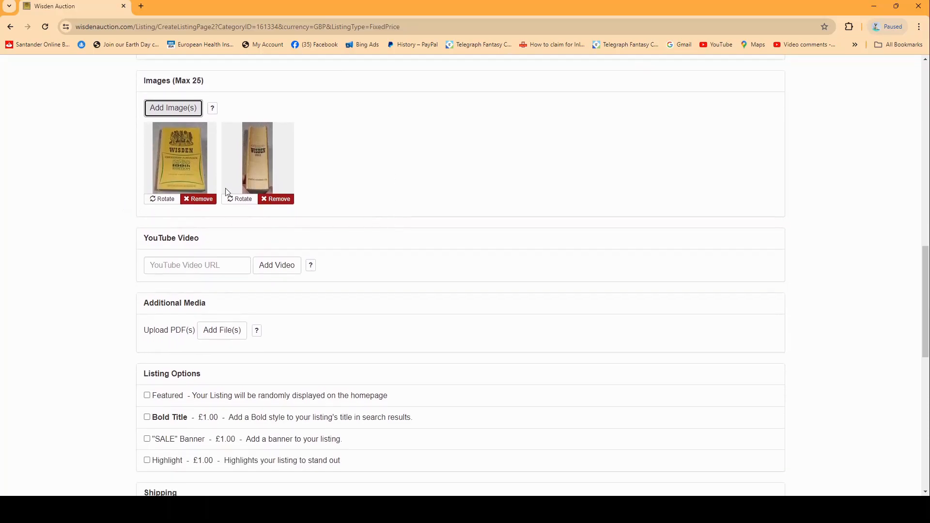
scroll(368, 179, "down", 1)
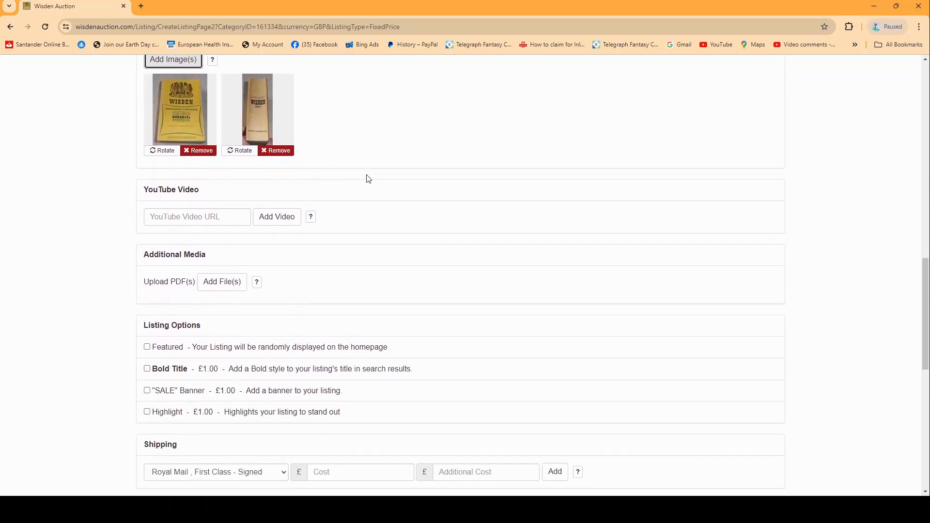
left_click(230, 218)
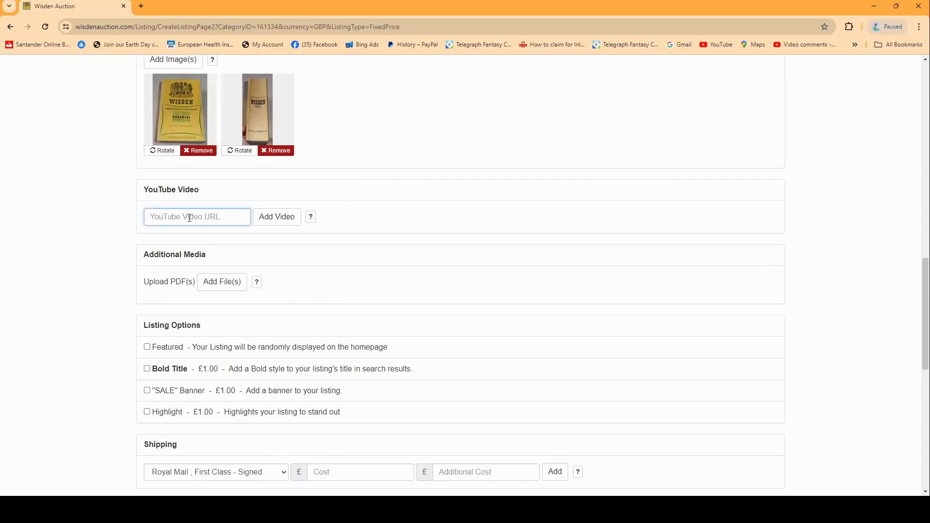
scroll(462, 179, "down", 2)
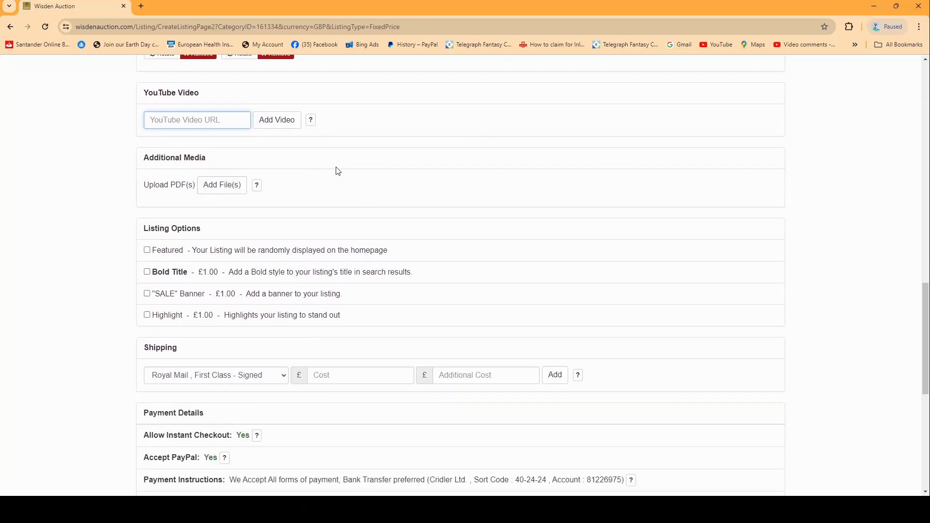
scroll(339, 169, "down", 1)
scroll(383, 160, "down", 1)
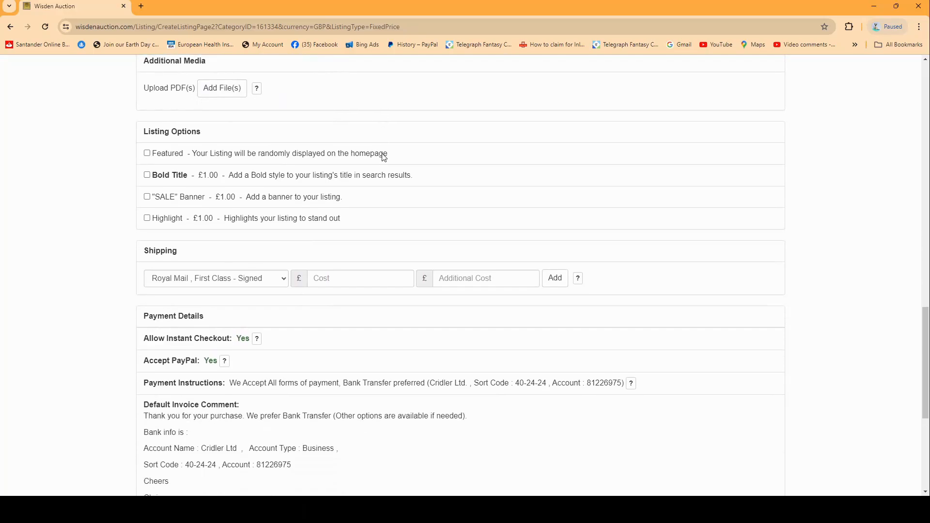
left_click(158, 155)
Add the shipping option Royal Mail, First Class - Signed with a cost of £6 and an additional cost of £1
scroll(233, 193, "down", 2)
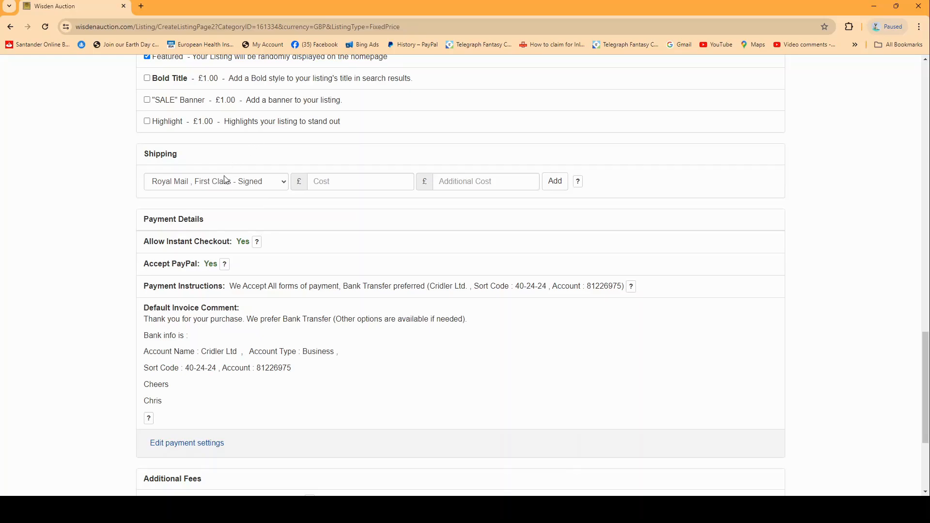
left_click(184, 188)
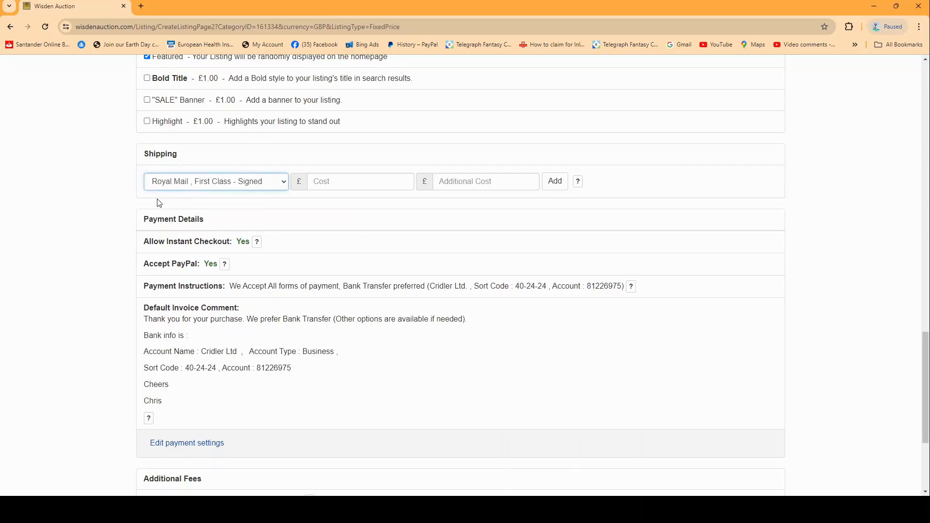
left_click(338, 182)
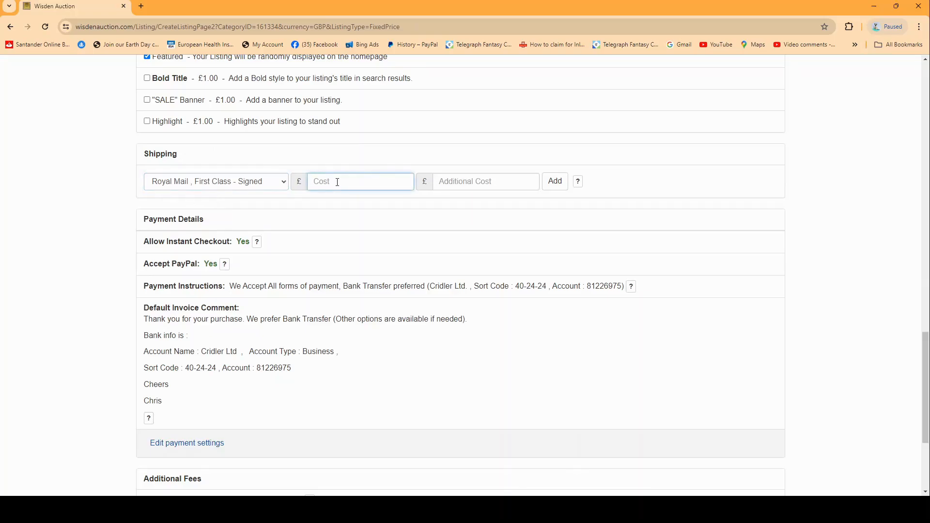
type("6")
left_click(453, 187)
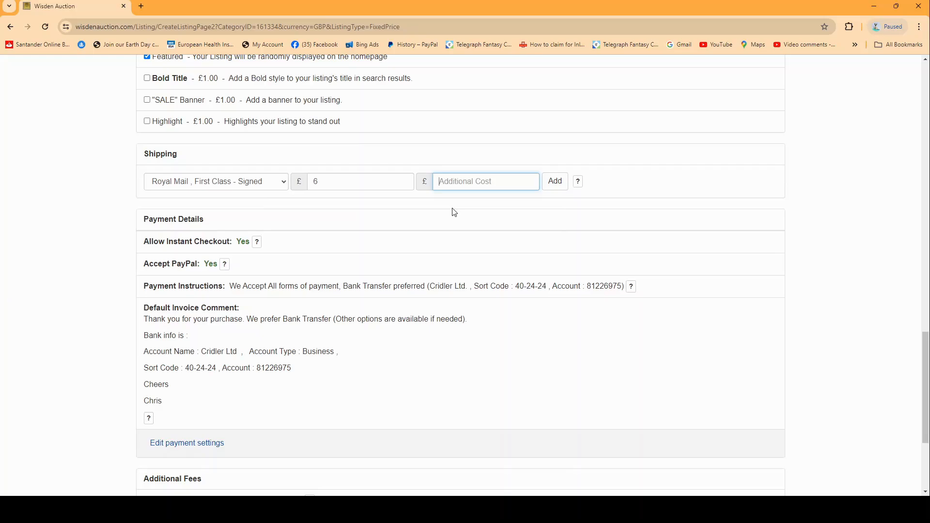
type("1")
left_click(339, 185)
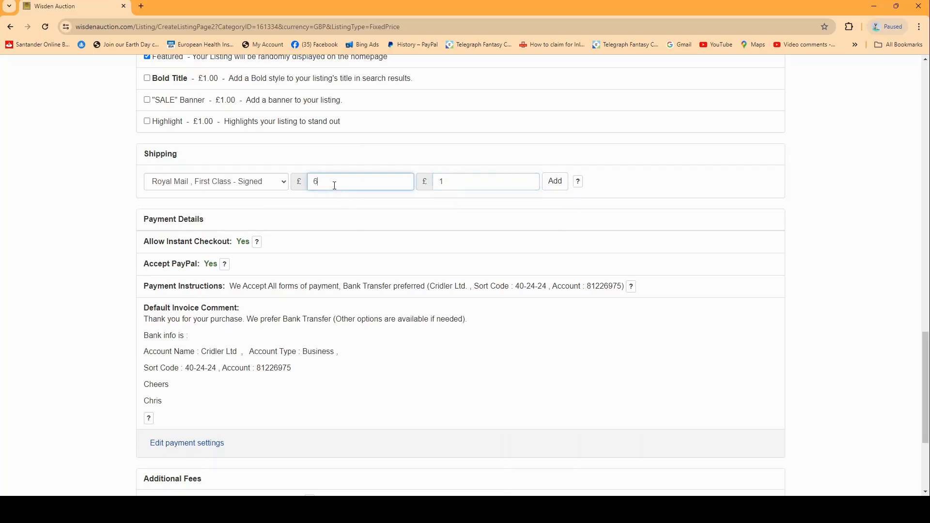
left_click(447, 186)
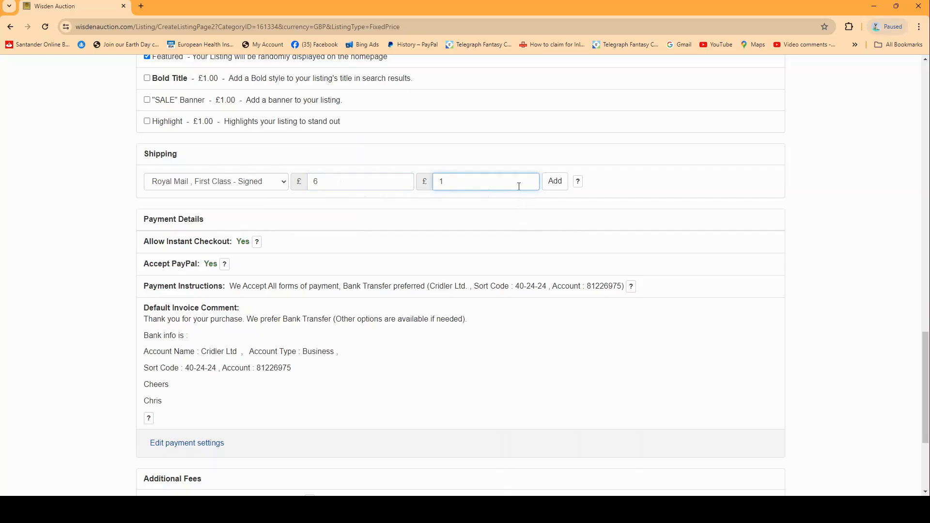
left_click(555, 181)
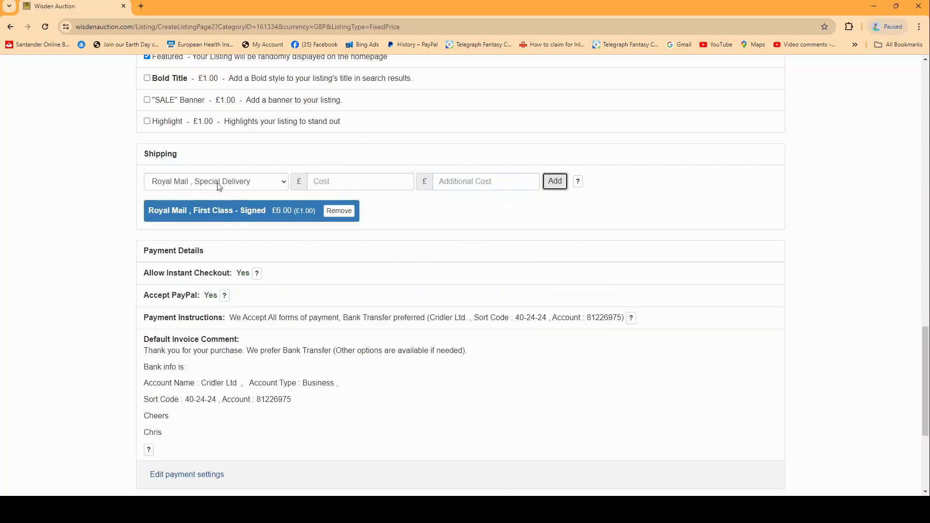
Add the shipping option Royal Mail, Special Delivery with a cost of £10 and an additional cost of £1
left_click(324, 180)
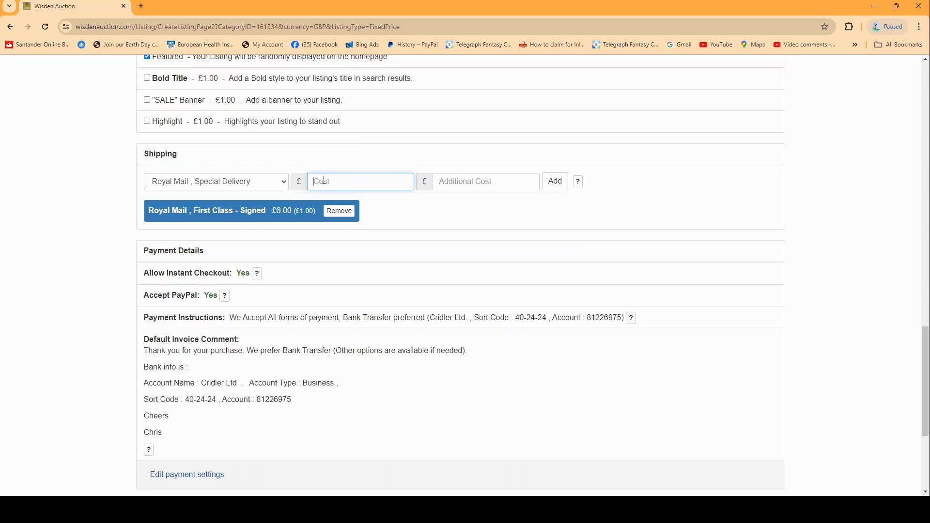
type("10")
left_click(467, 182)
type("1")
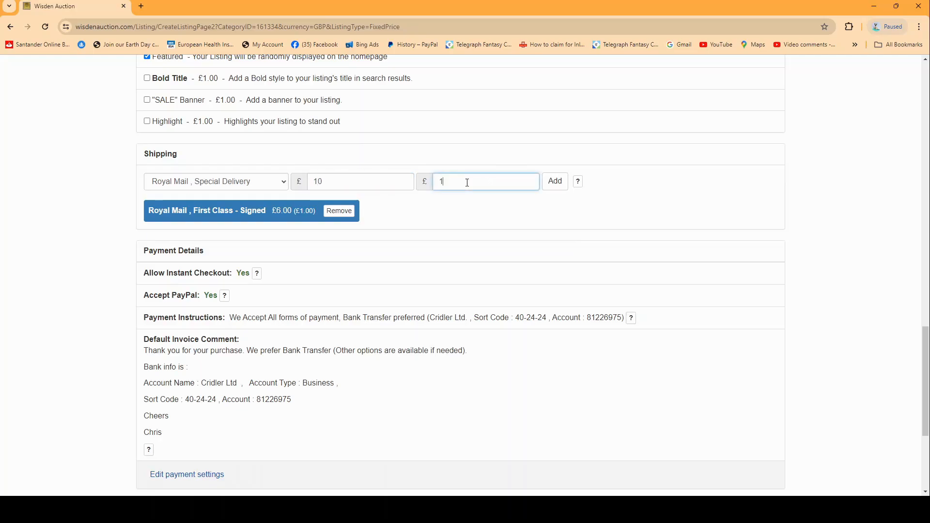
left_click(555, 181)
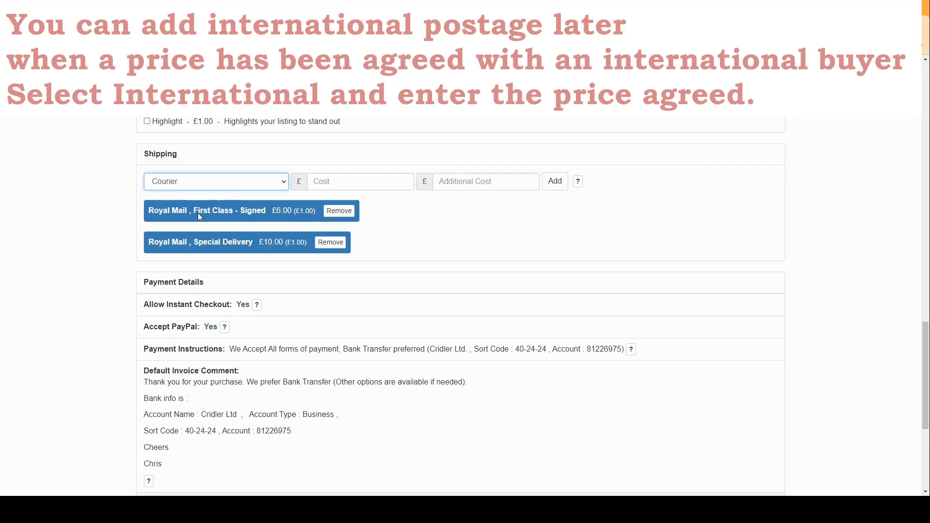
Add the shipping option Royal Mail, Second Class - Signed with a cost of £4 and an additional cost of £1
left_click(190, 224)
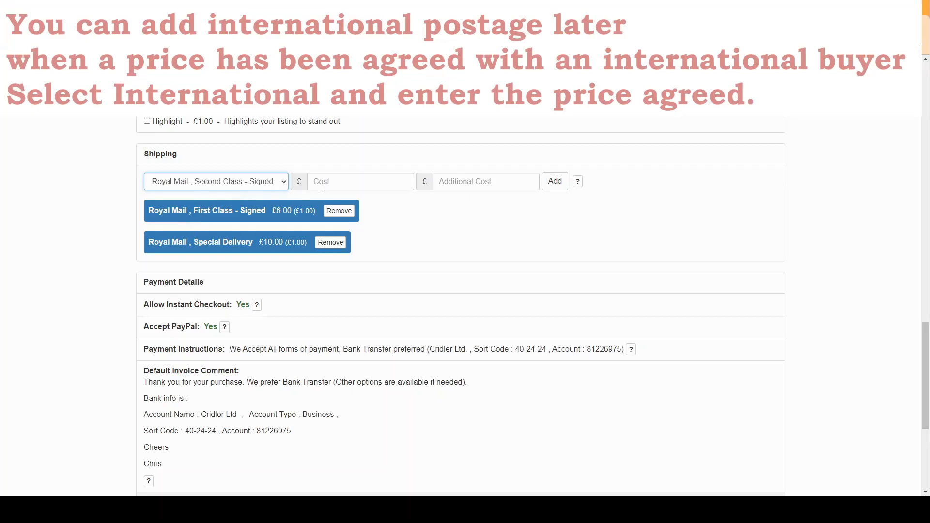
left_click(334, 185)
type("4")
key("Tab")
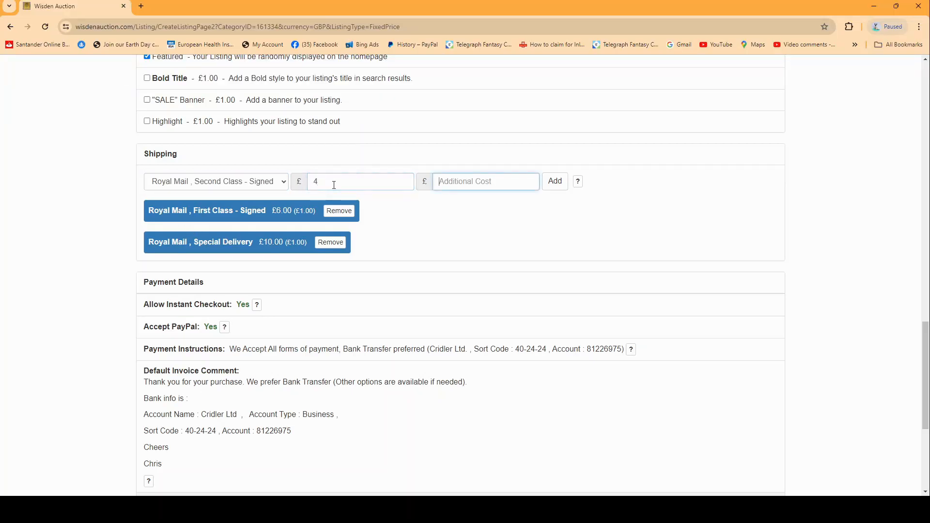
type("1")
left_click(555, 181)
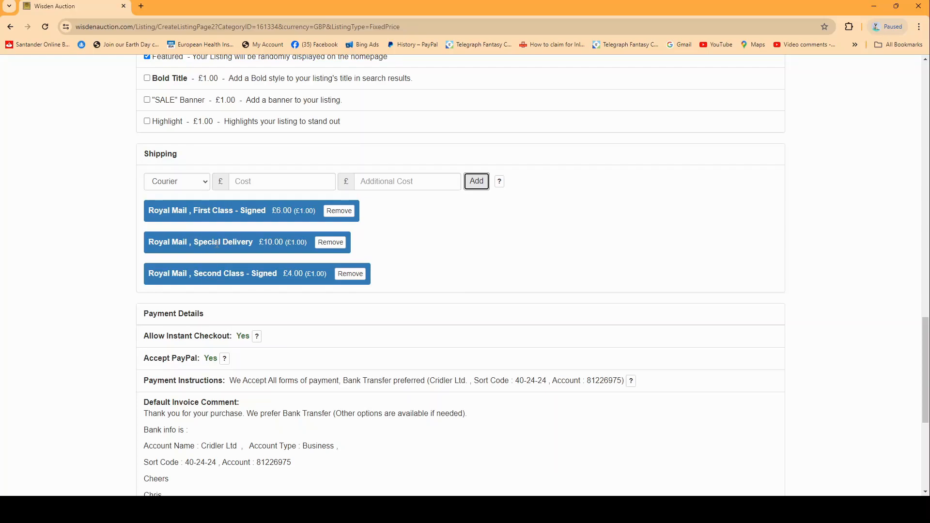
Check the payment details and the seller final fee, and create the listing
scroll(217, 244, "down", 3)
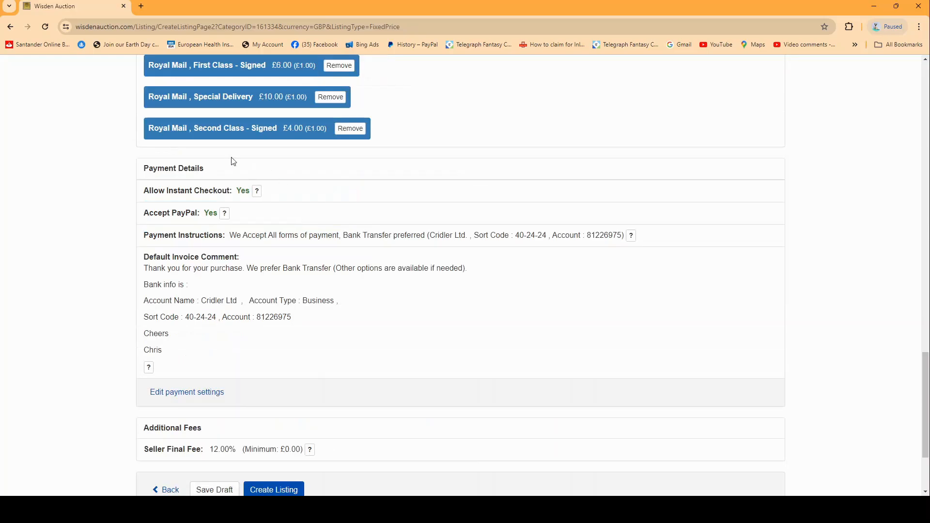
left_click_drag(214, 170, 129, 160)
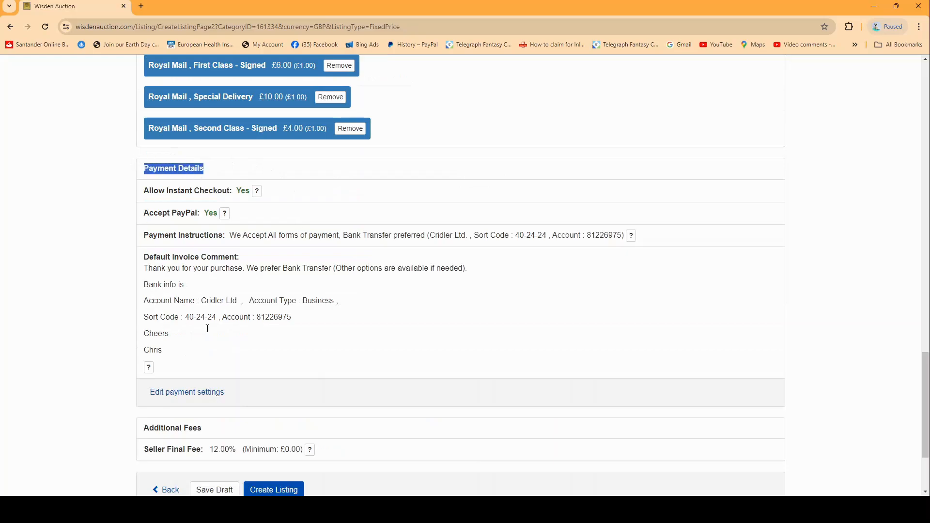
left_click(214, 171)
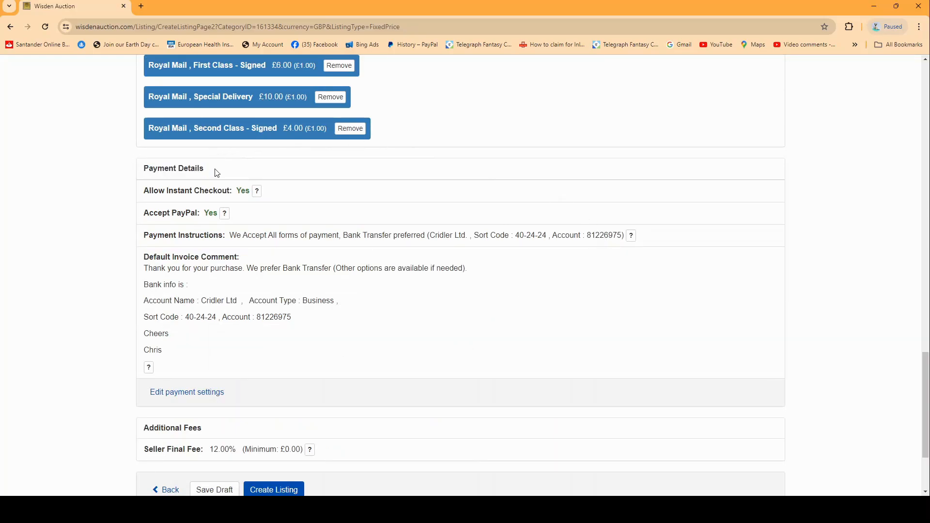
left_click_drag(214, 171, 137, 170)
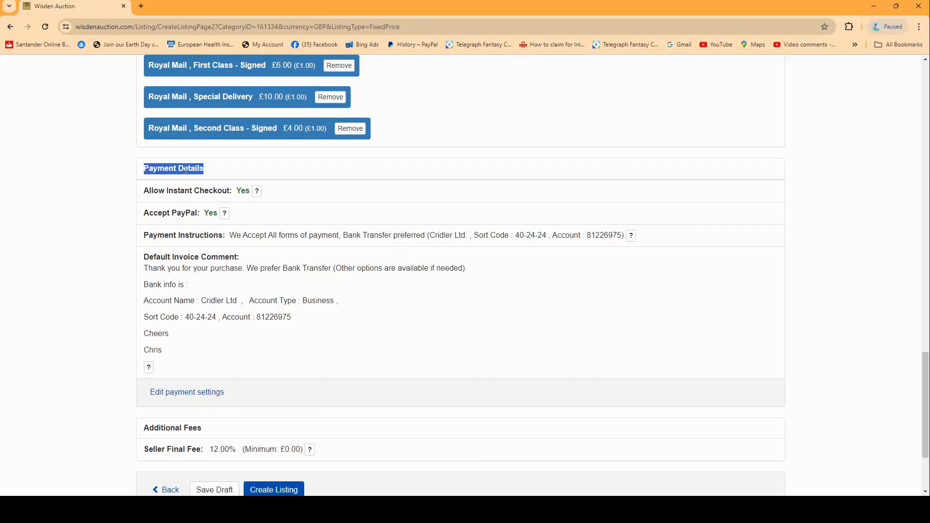
scroll(193, 320, "down", 3)
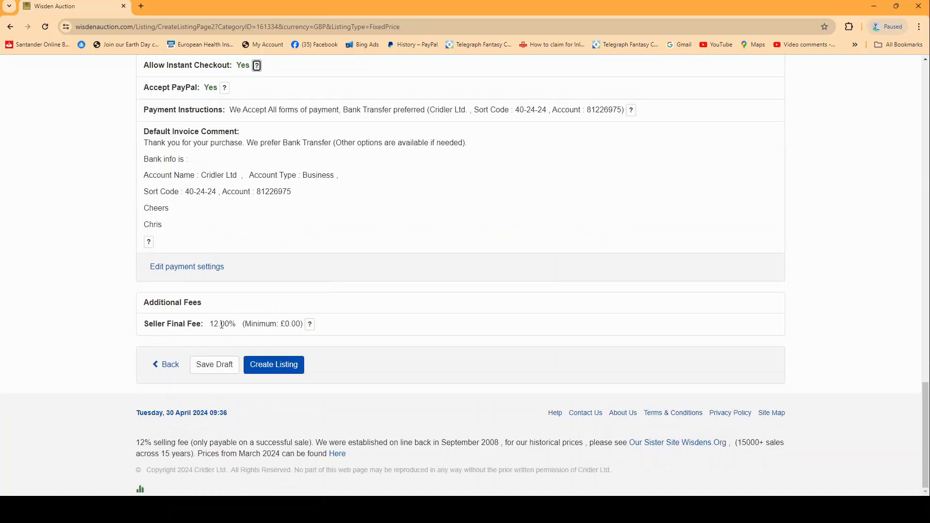
left_click_drag(238, 324, 211, 327)
left_click(276, 371)
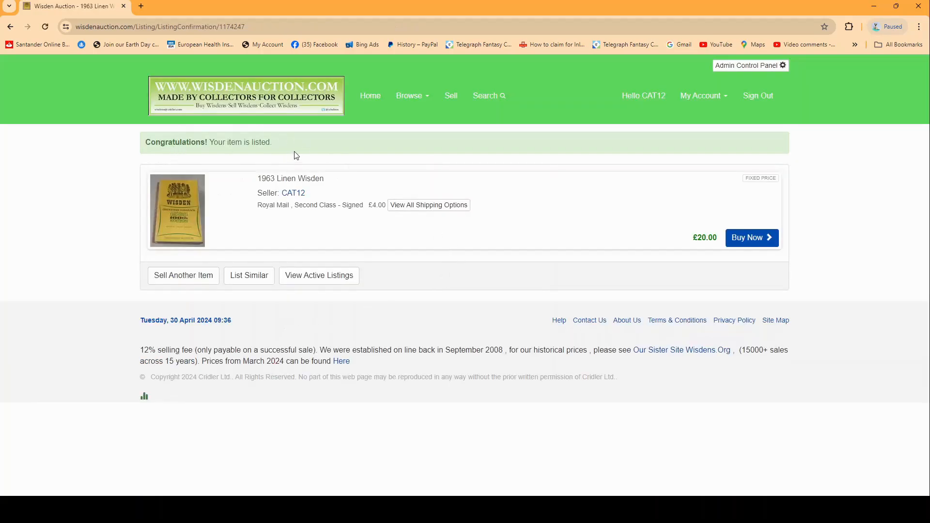
Open the new 1963 Linen Wisden listing for editing, set its subtitle to "lovely book with spine bowing." and save it
left_click_drag(294, 154, 155, 144)
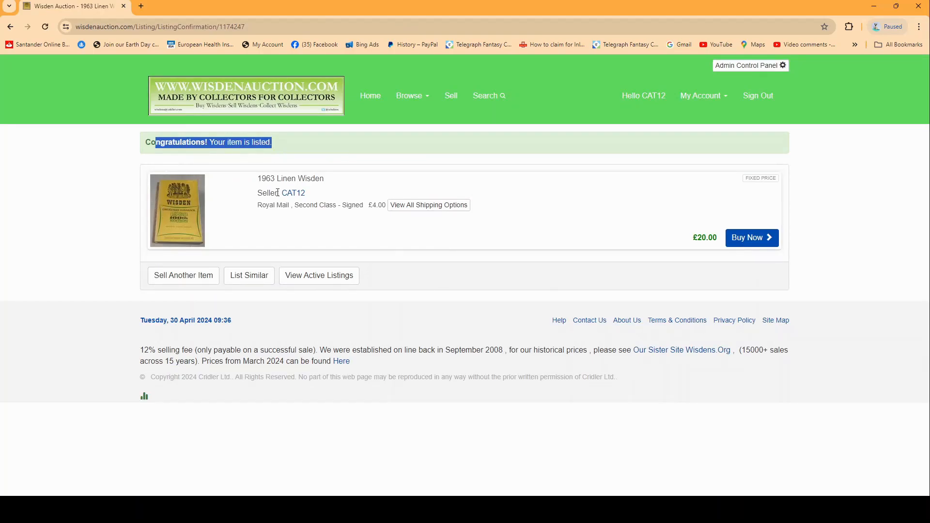
left_click(315, 180)
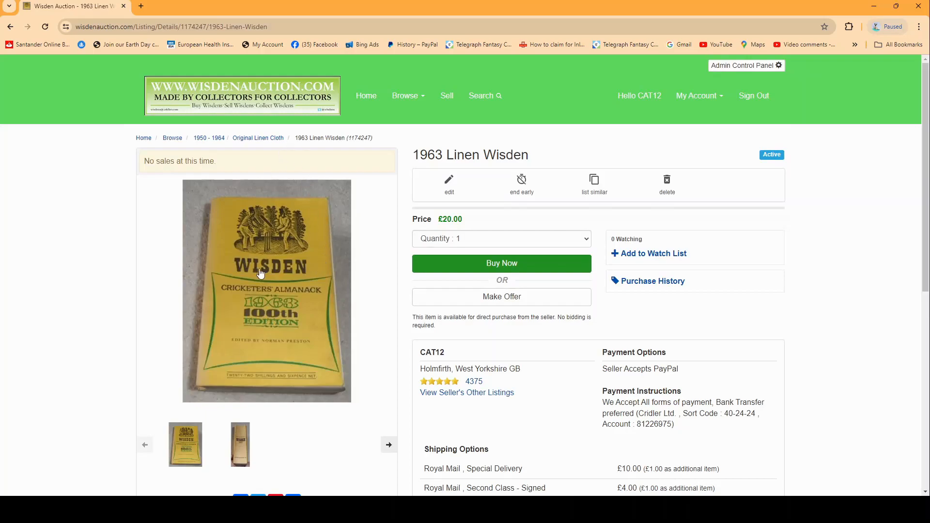
left_click(450, 191)
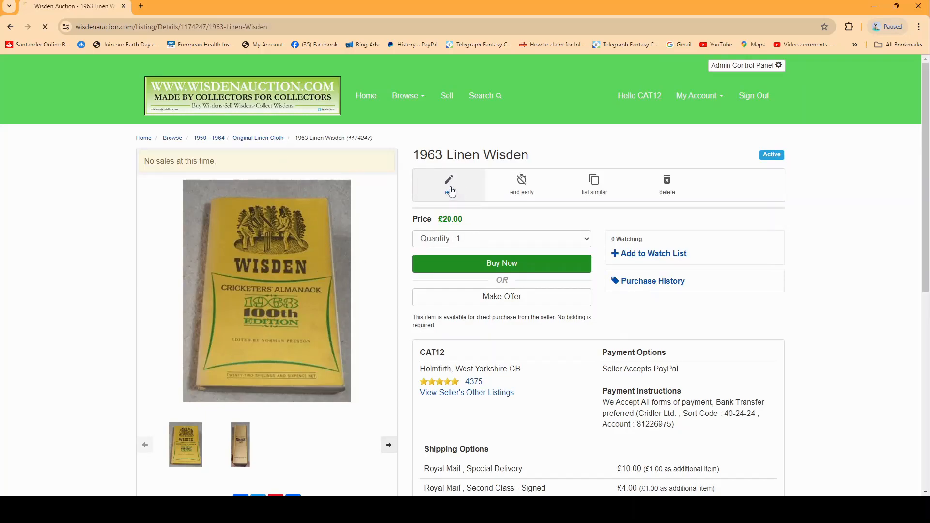
scroll(338, 274, "down", 3)
scroll(295, 286, "up", 3)
left_click(302, 222)
type("lovely book with spine bowing.")
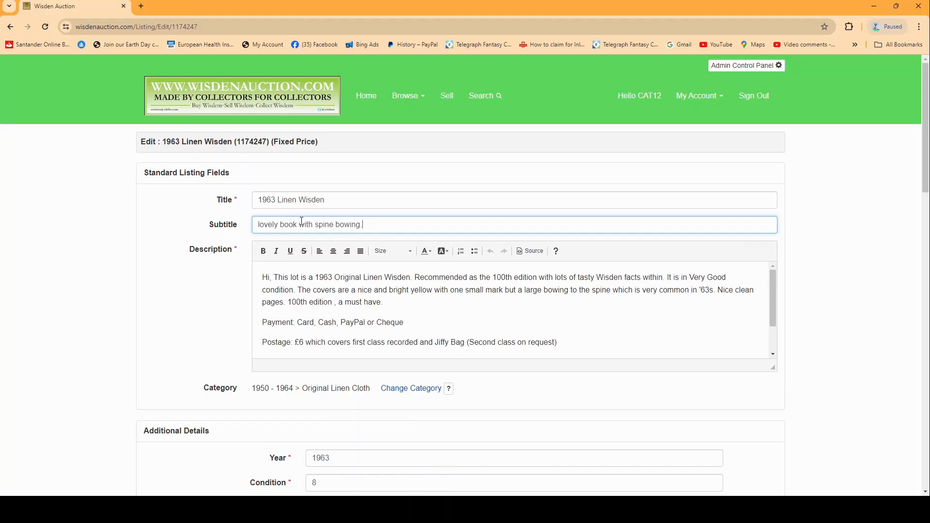
scroll(218, 290, "down", 20)
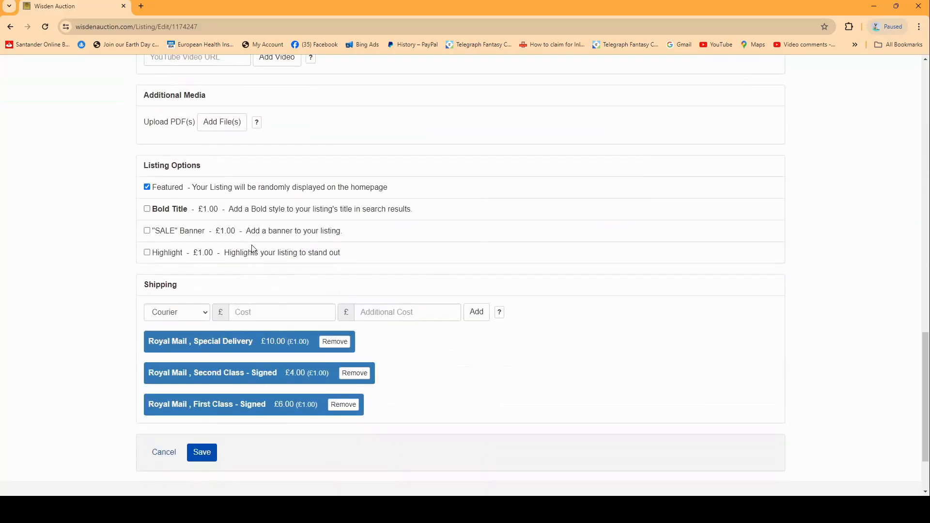
left_click(202, 364)
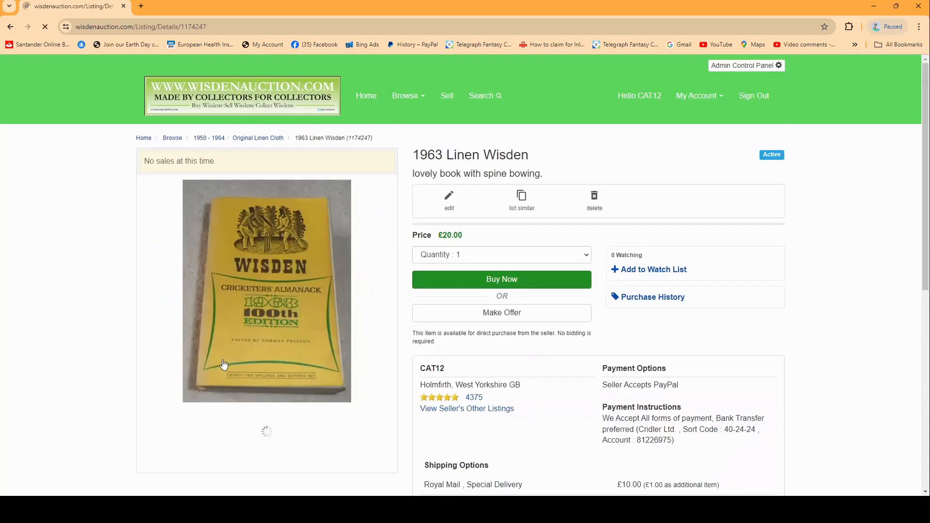
Open the payment page of the listing preferences from the account home
left_click(700, 97)
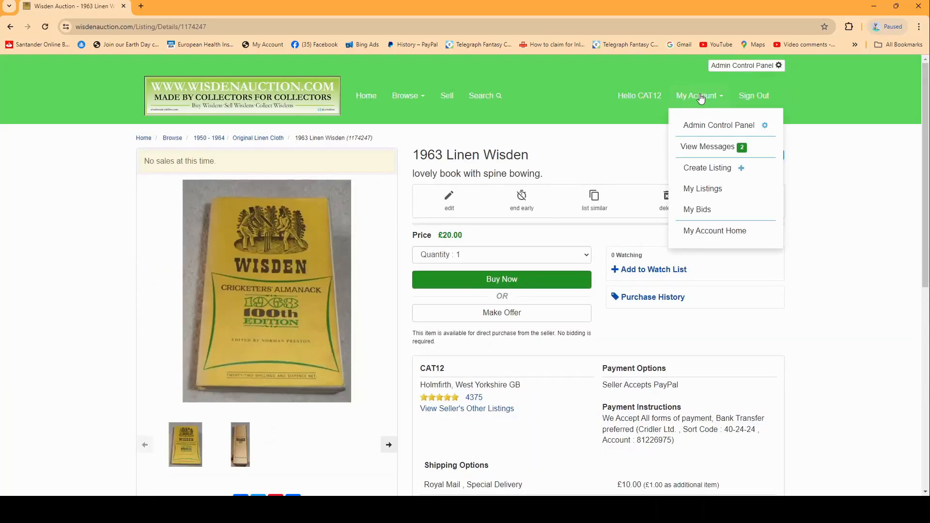
left_click(705, 235)
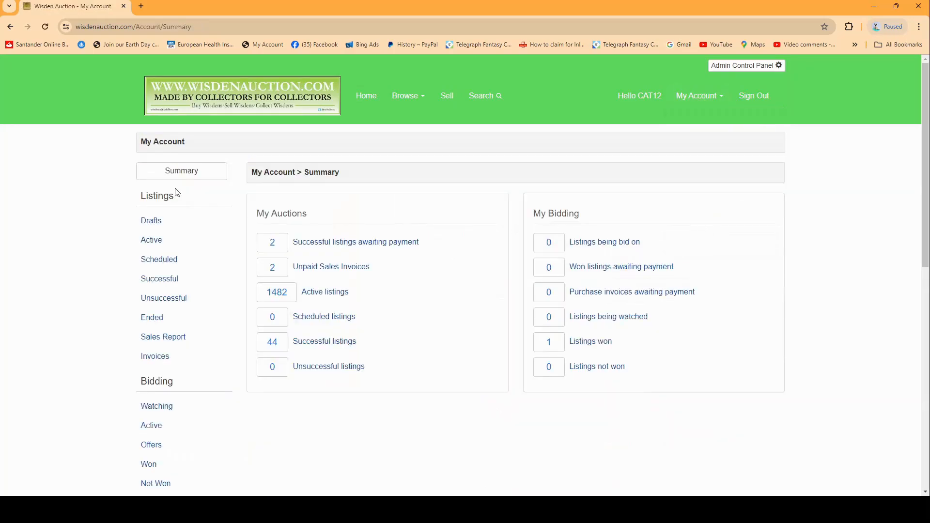
scroll(161, 220, "down", 4)
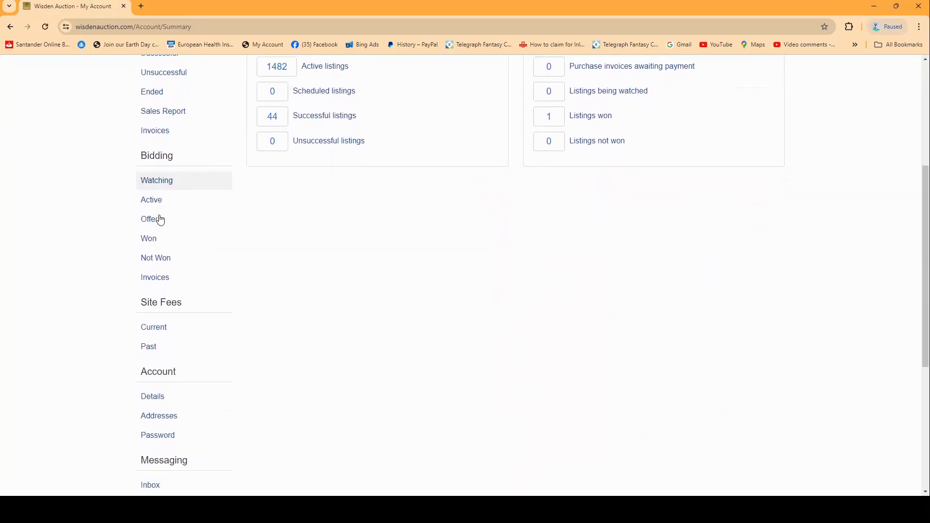
scroll(161, 220, "down", 5)
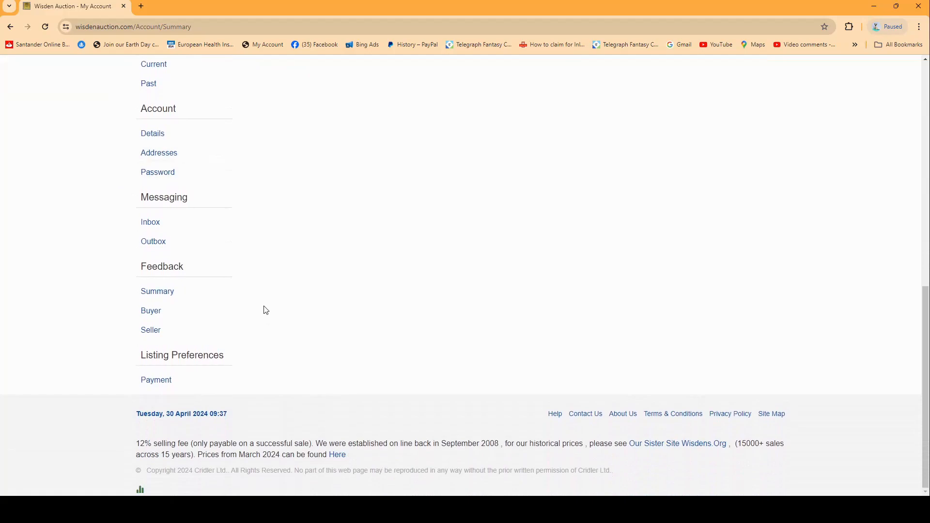
left_click_drag(235, 363, 141, 361)
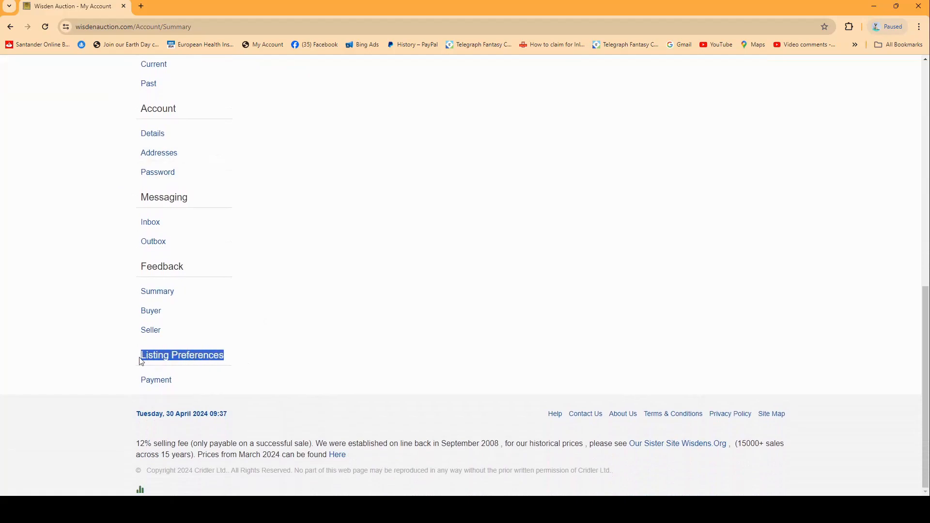
left_click(160, 381)
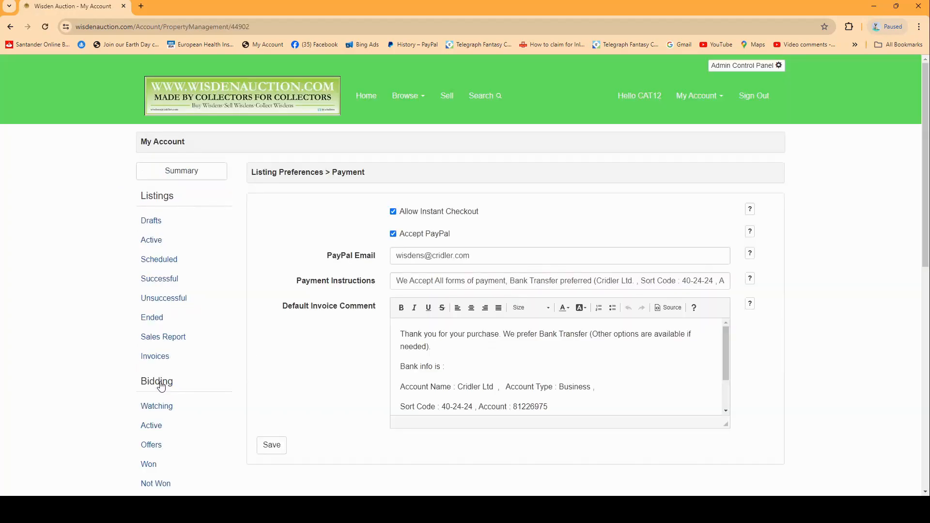
Review the PayPal email, payment instructions and default invoice comment, and save the payment preferences
scroll(297, 270, "down", 2)
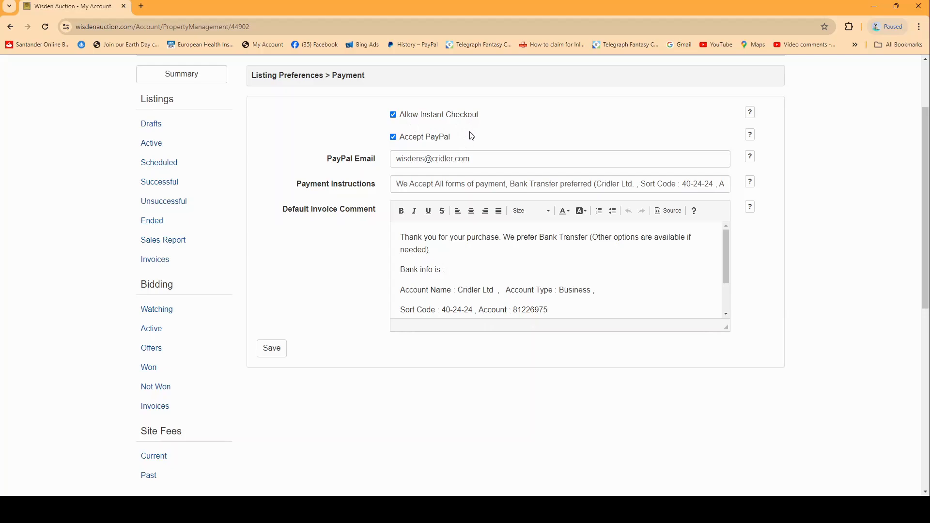
left_click_drag(468, 160, 380, 152)
left_click(479, 158)
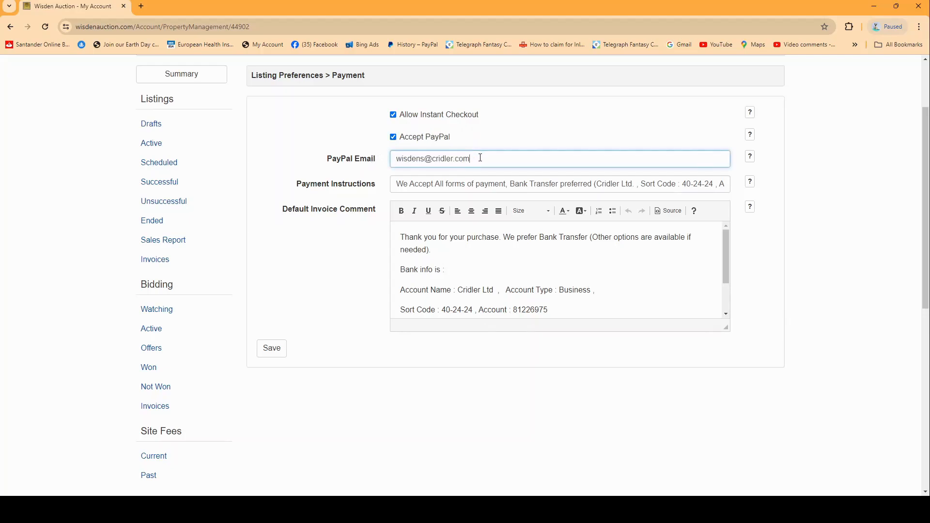
left_click(415, 183)
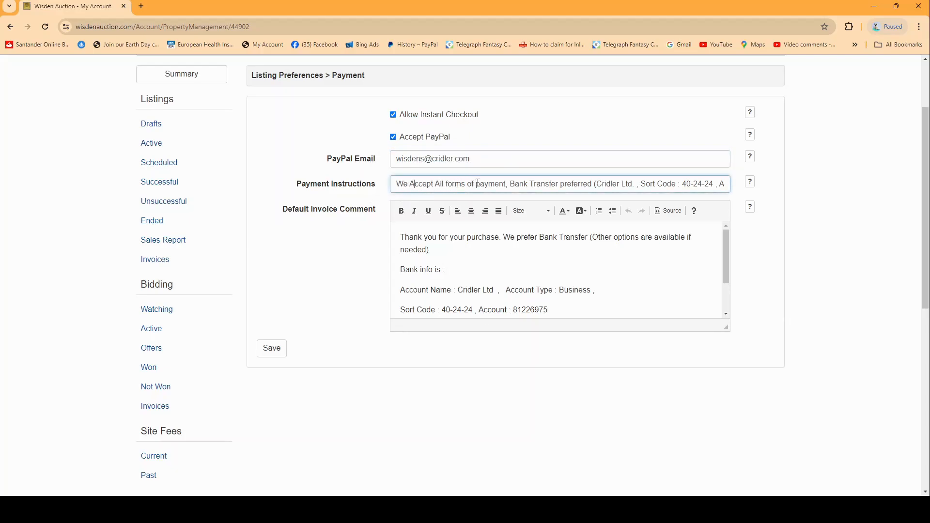
left_click_drag(511, 184, 767, 196)
left_click(649, 181)
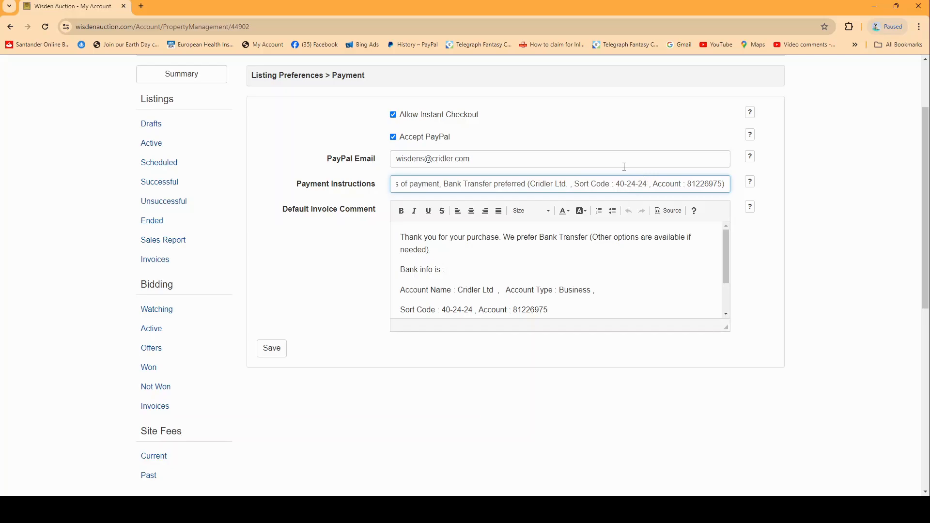
left_click(537, 265)
left_click_drag(397, 235, 543, 299)
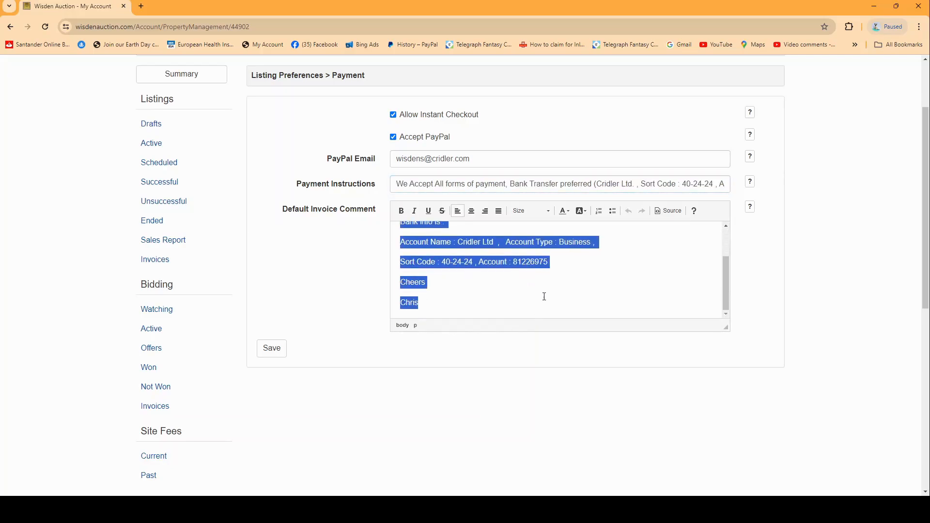
scroll(550, 290, "up", 2)
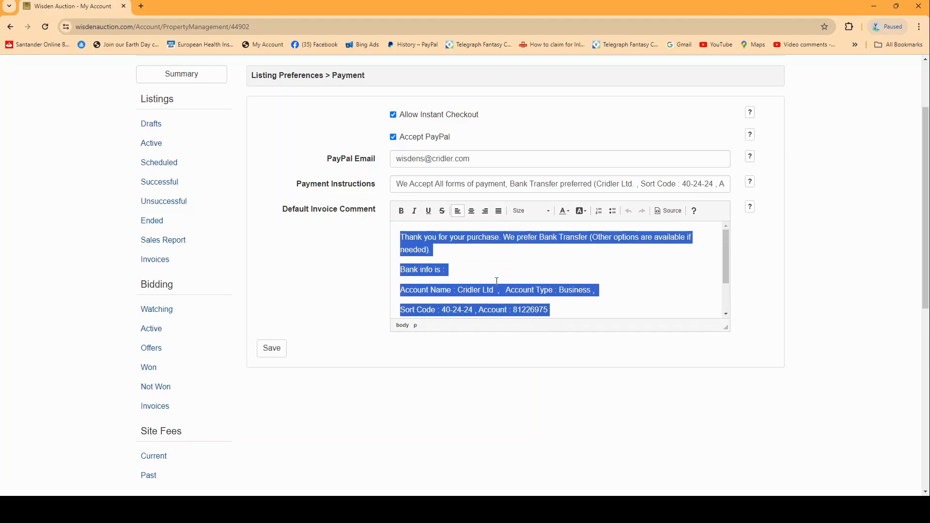
scroll(463, 270, "down", 2)
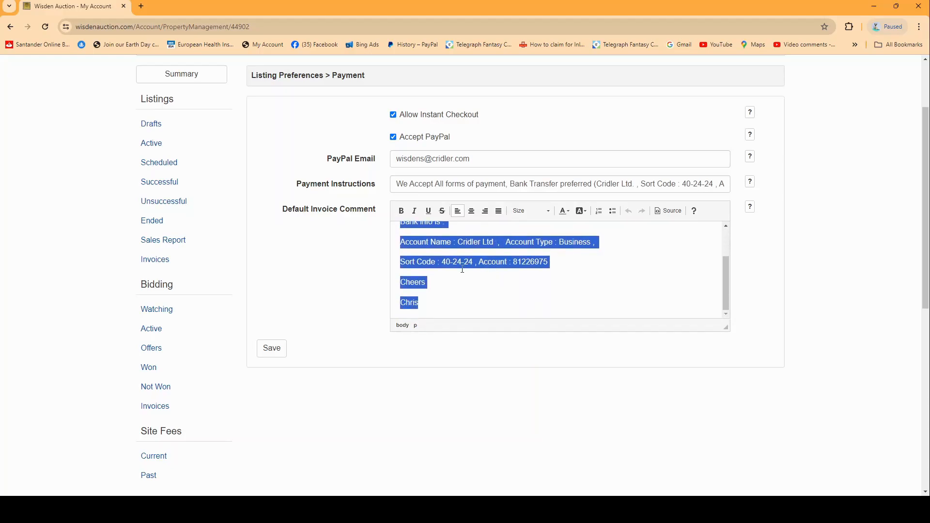
left_click(488, 304)
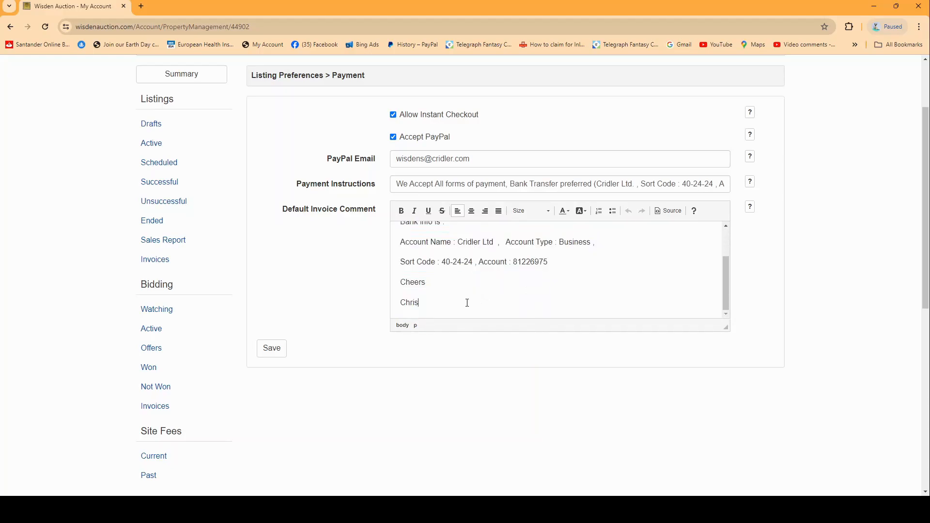
left_click(272, 348)
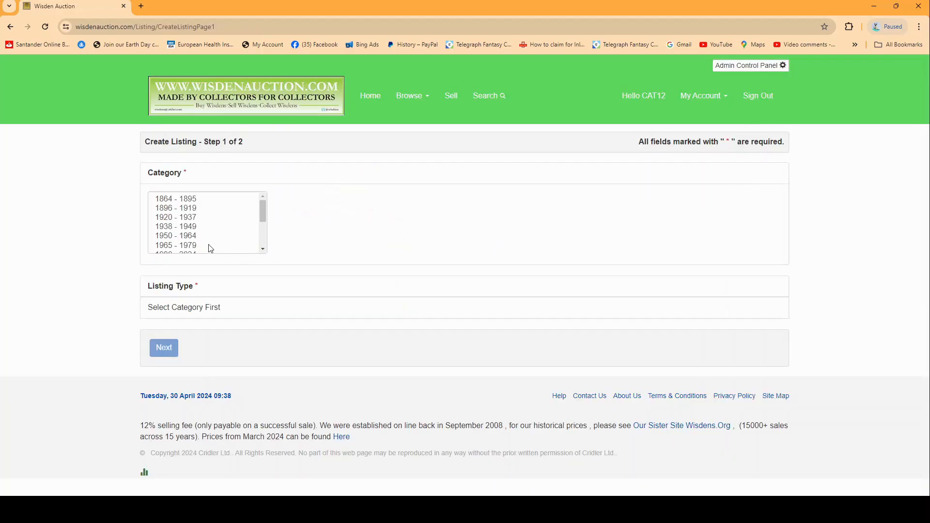
Choose the category 1950 - 1964, Original Linen Cloth and the Auction listing type for a new listing
left_click(177, 237)
left_click(307, 203)
left_click(309, 207)
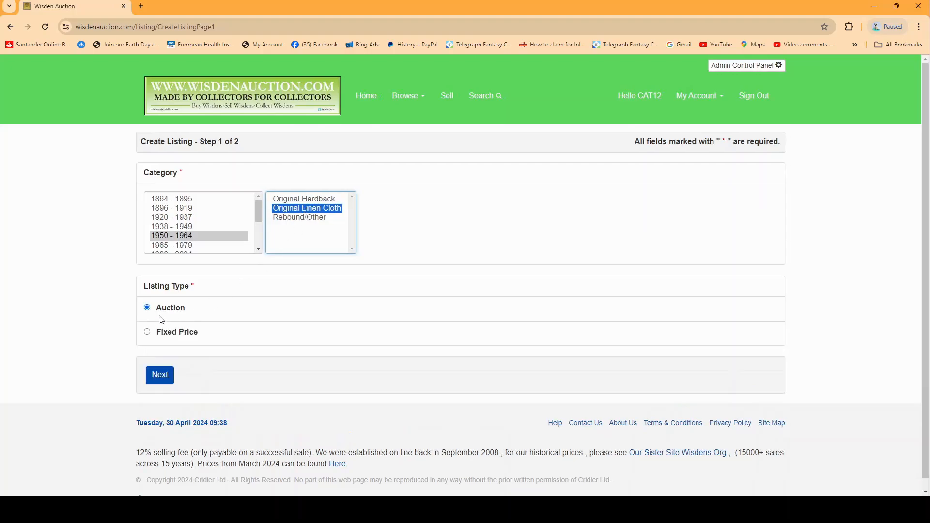
left_click(163, 309)
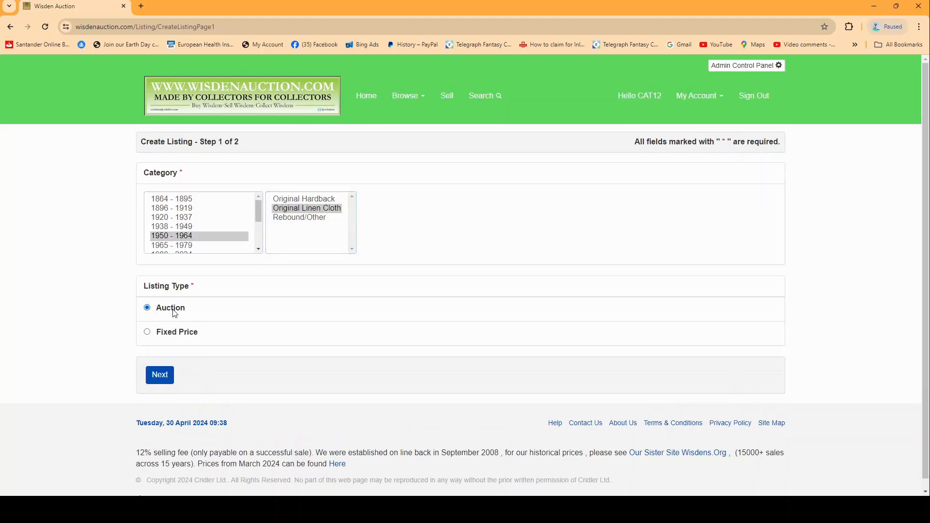
Continue to the auction listing's details form and set its title to "1963 linen wisden"
left_click(160, 377)
left_click(333, 237)
type("1963 linen wi")
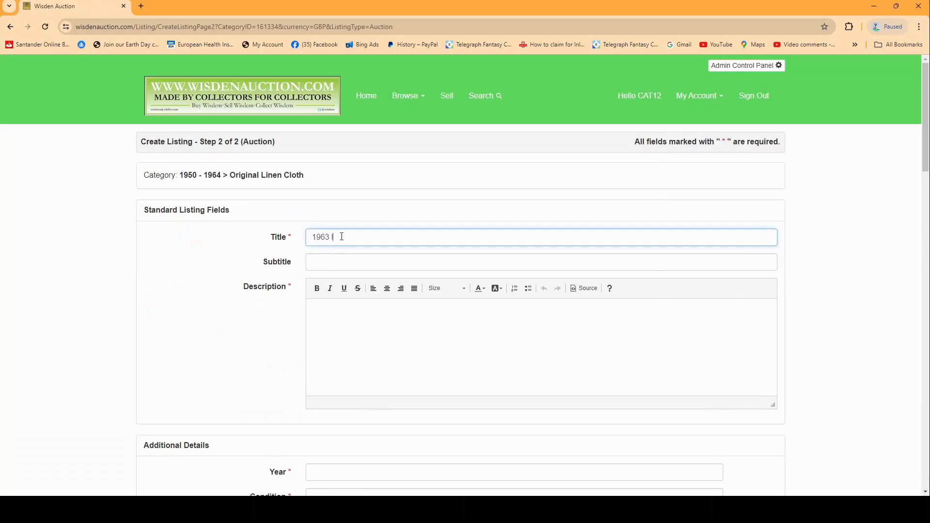
type("sden")
Set the listing's year to 1963 and its condition to 8
left_click(372, 287)
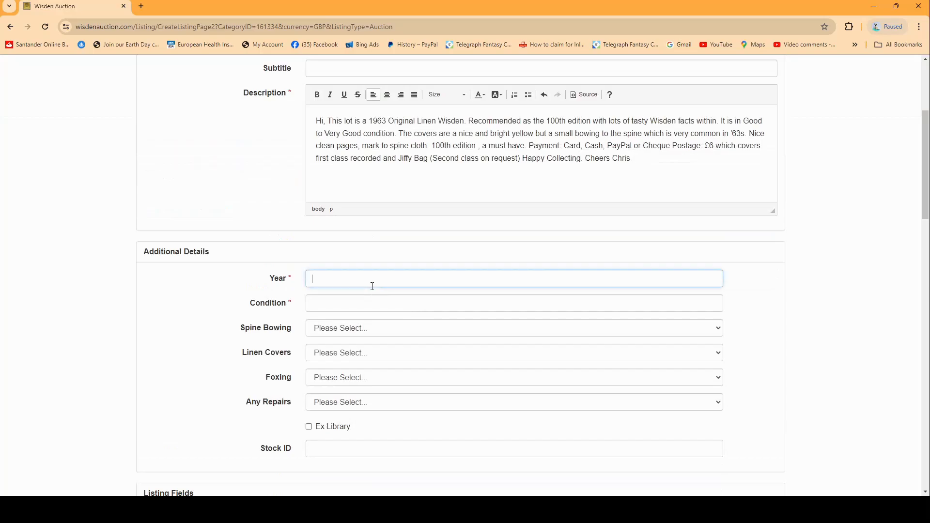
type("1963")
left_click(329, 297)
type("8")
Set the auction's starting bid to £5 and its reserve price to £15
scroll(341, 290, "down", 2)
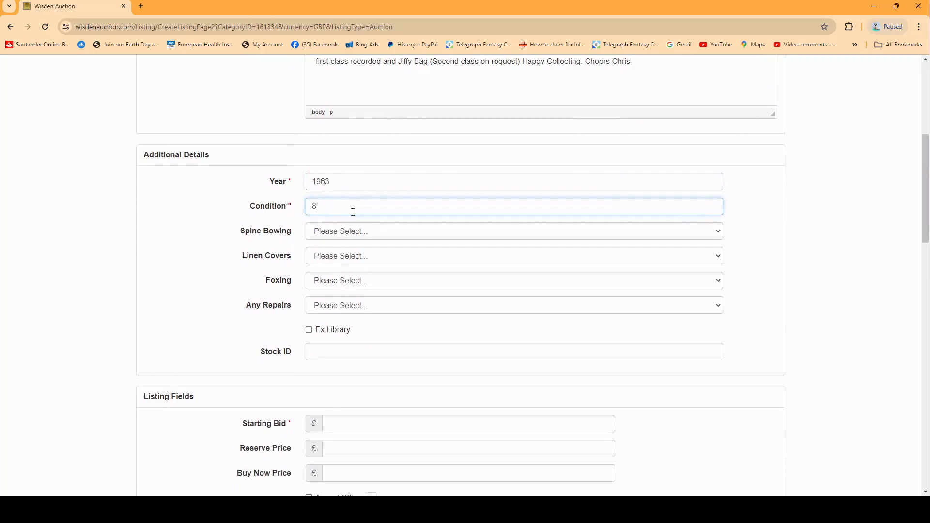
scroll(353, 227, "down", 1)
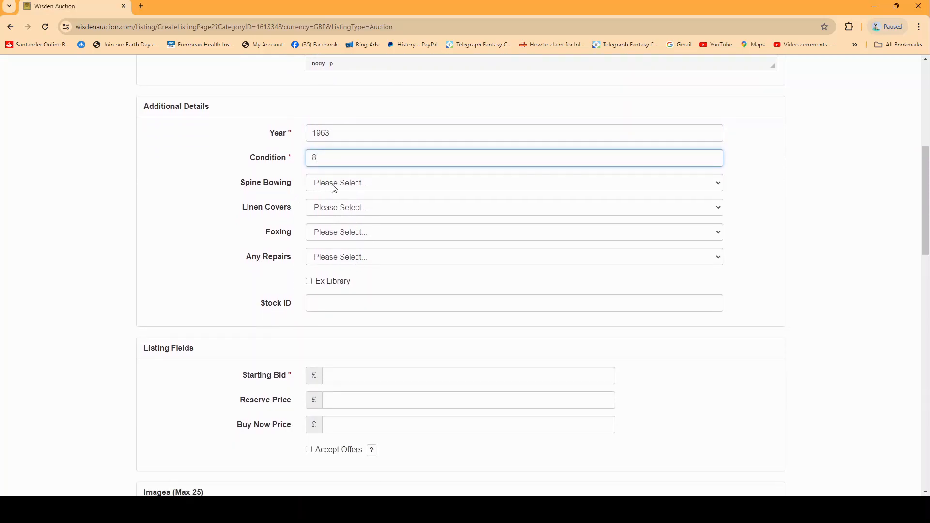
scroll(349, 258, "down", 1)
scroll(361, 211, "down", 2)
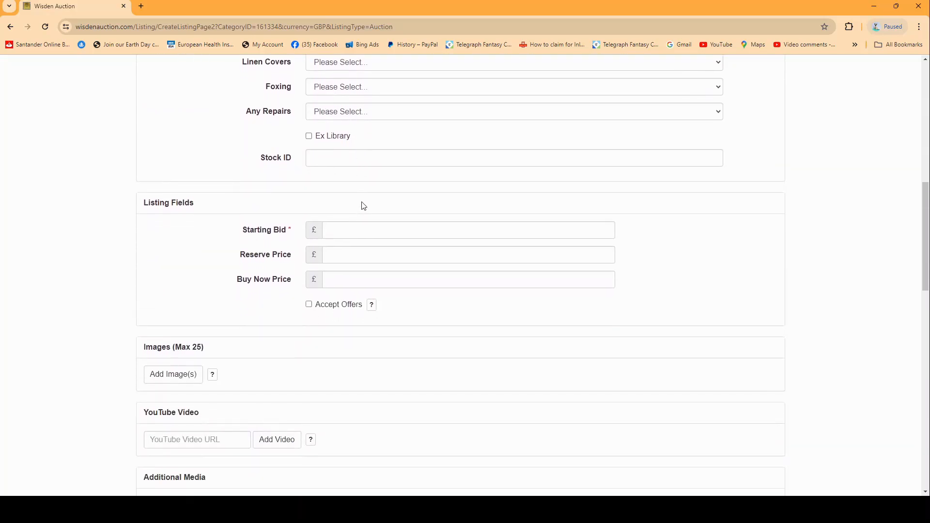
left_click(329, 230)
left_click(334, 252)
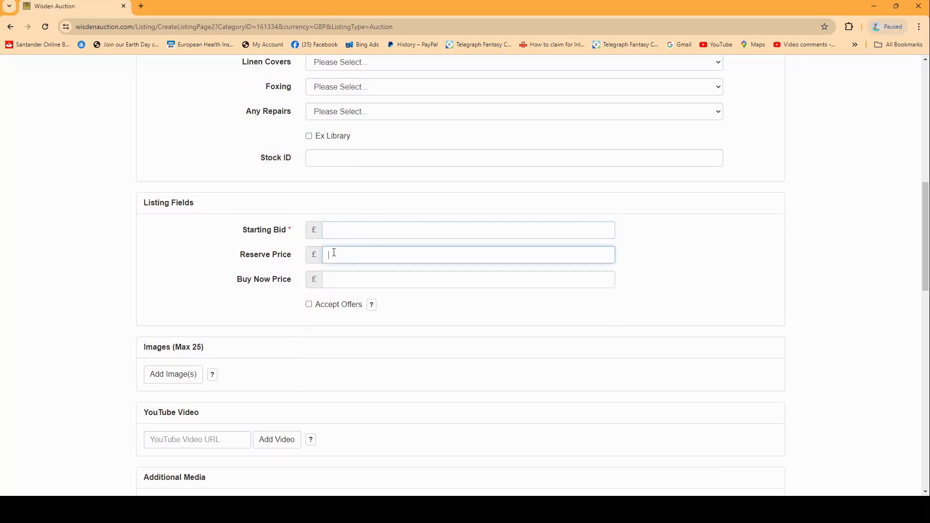
left_click(337, 276)
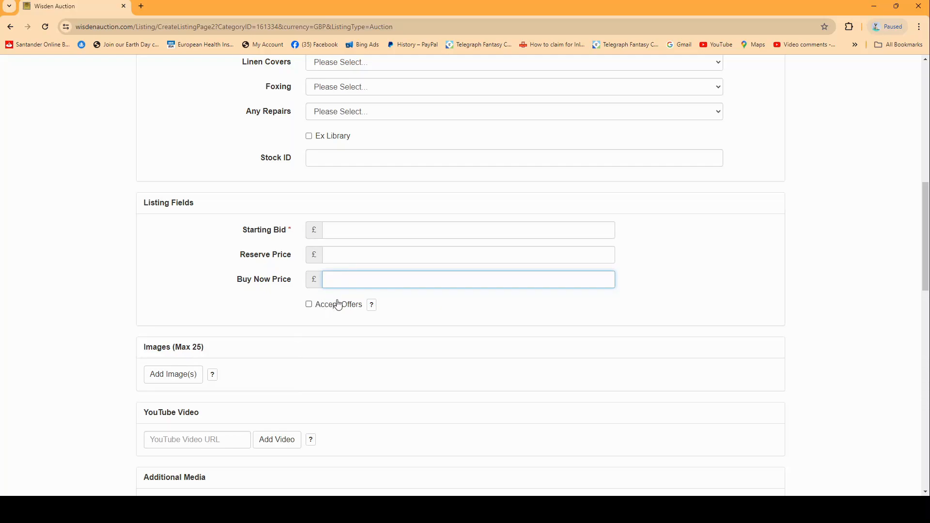
left_click(342, 230)
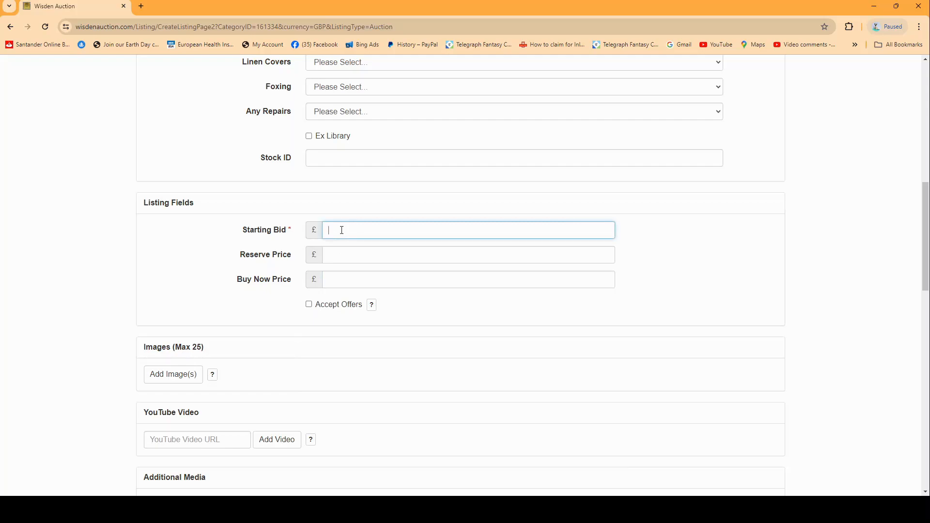
type("5")
left_click(336, 252)
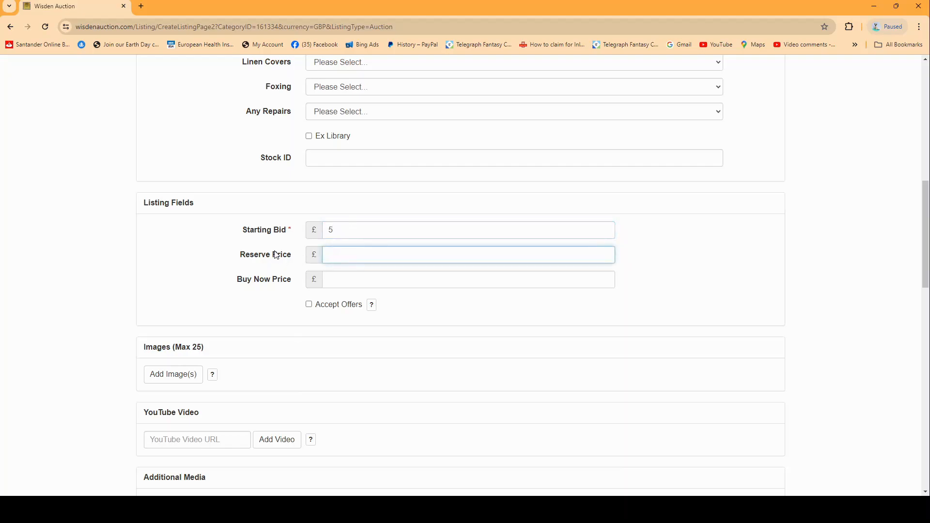
type("15")
Clear the reserve price and set the starting bid to £15 instead
left_click_drag(381, 257, 310, 257)
left_click(350, 255)
double_click(330, 255)
key("BackSpace")
left_click(327, 231)
type("1")
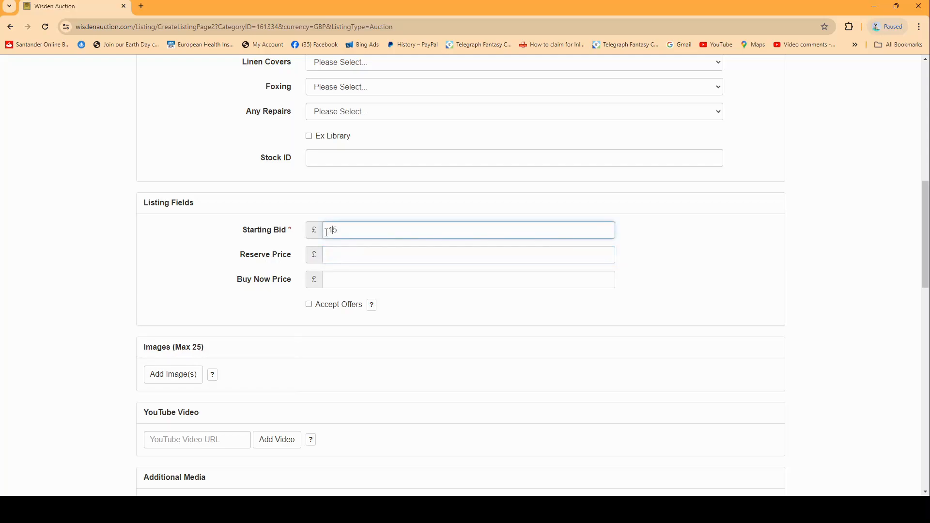
left_click(350, 256)
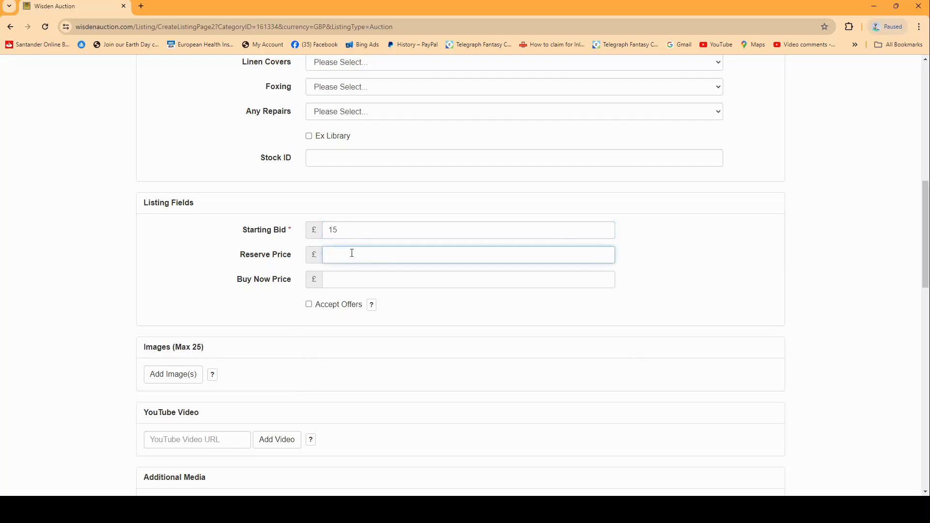
left_click(352, 231)
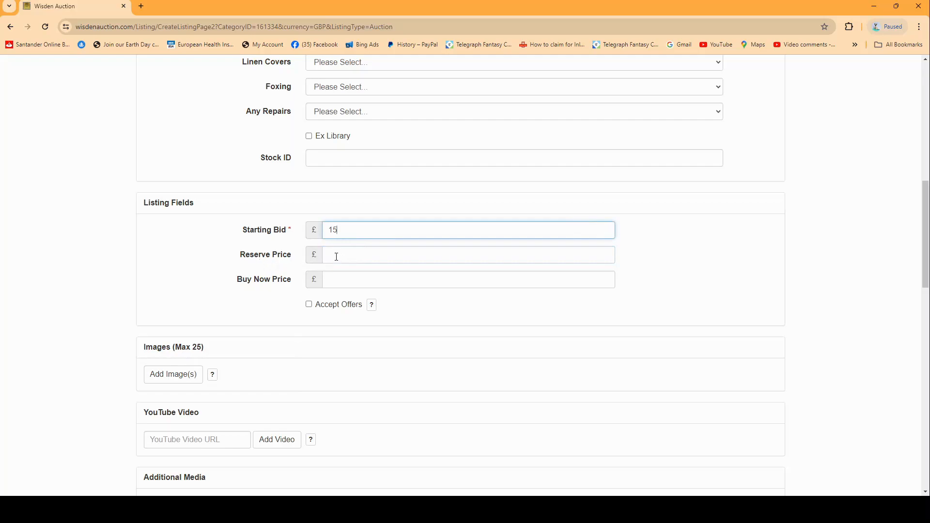
Set the auction's duration to 10 Days and its auto relist count to 300
scroll(337, 257, "down", 1)
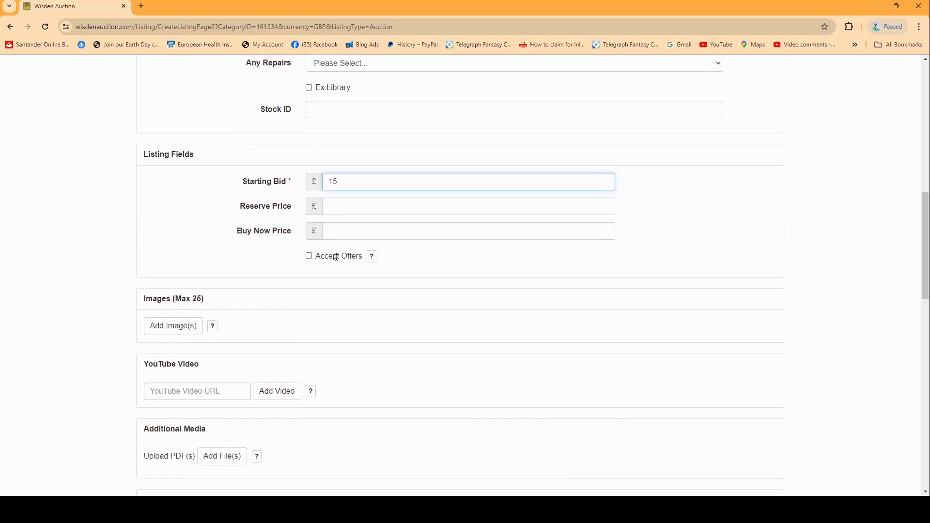
scroll(181, 329, "down", 5)
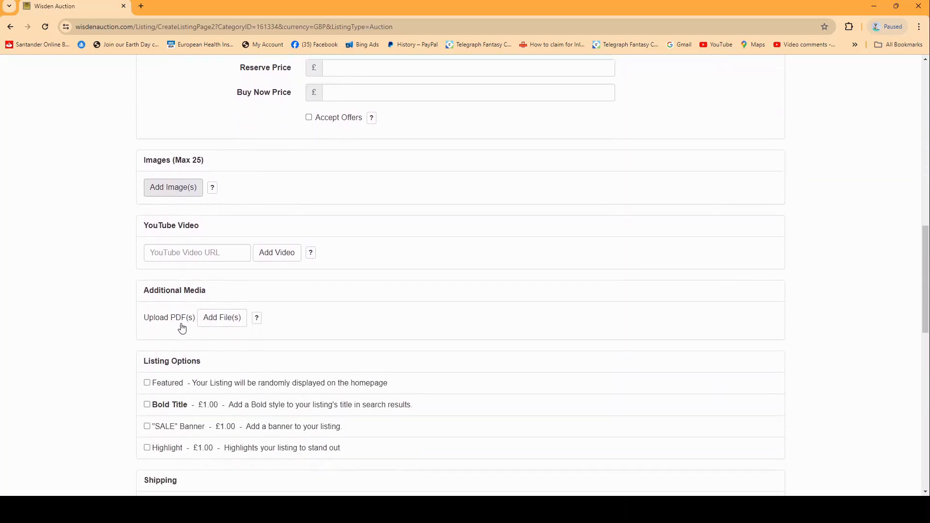
scroll(310, 275, "down", 3)
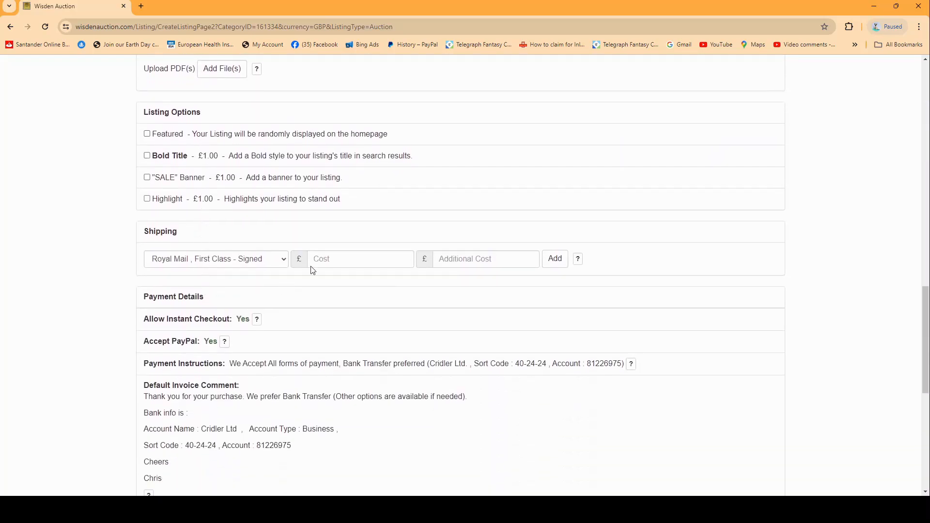
scroll(287, 339, "down", 3)
scroll(304, 268, "down", 4)
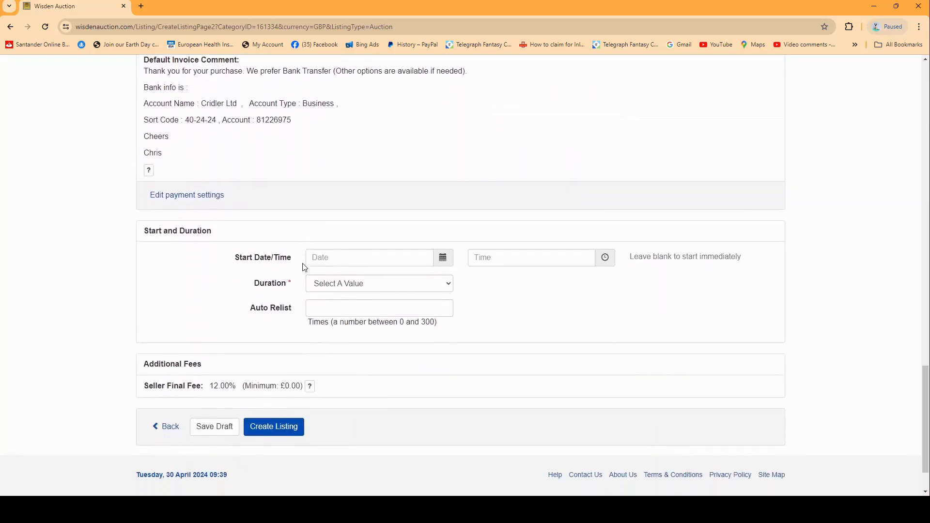
scroll(296, 192, "down", 1)
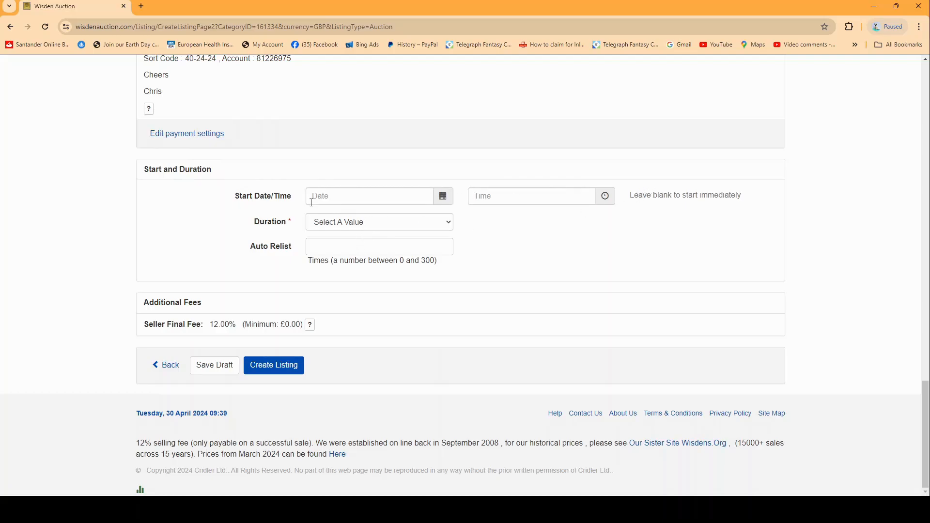
left_click(388, 228)
left_click(338, 267)
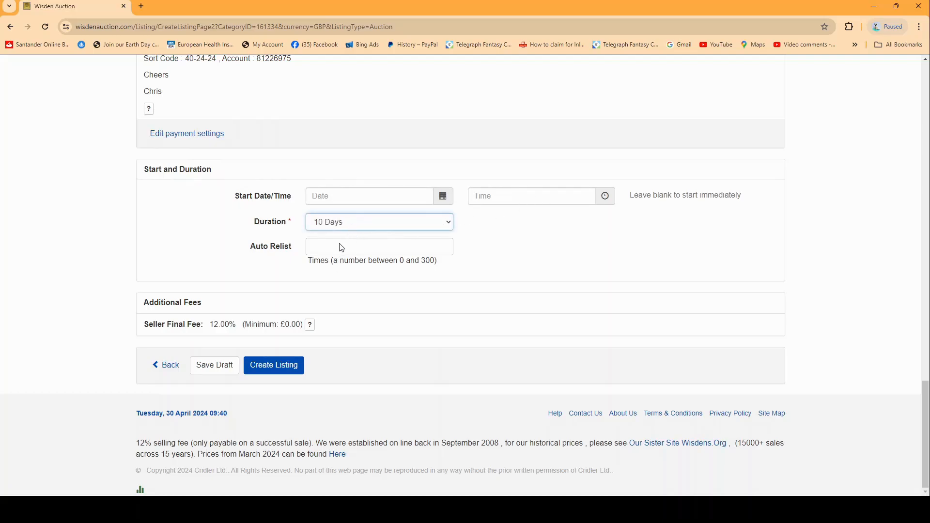
left_click(500, 237)
left_click(340, 252)
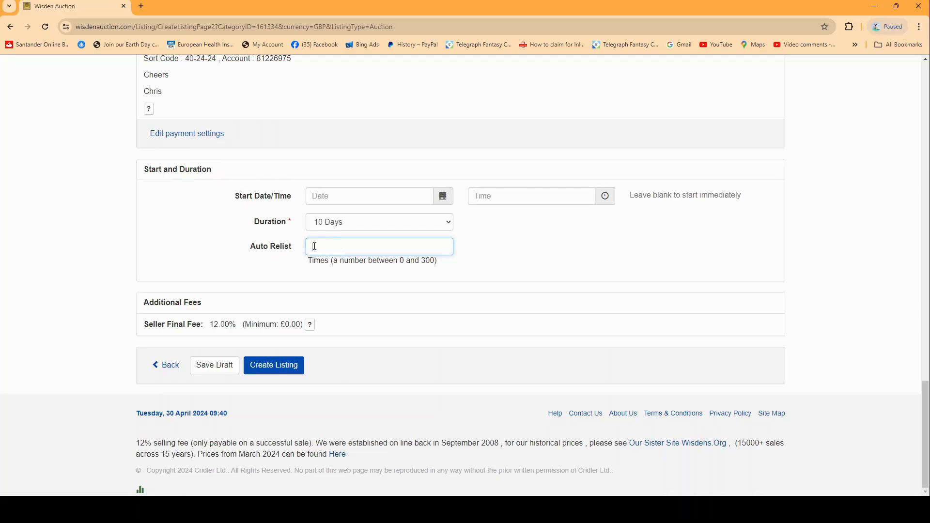
type("300")
left_click(560, 264)
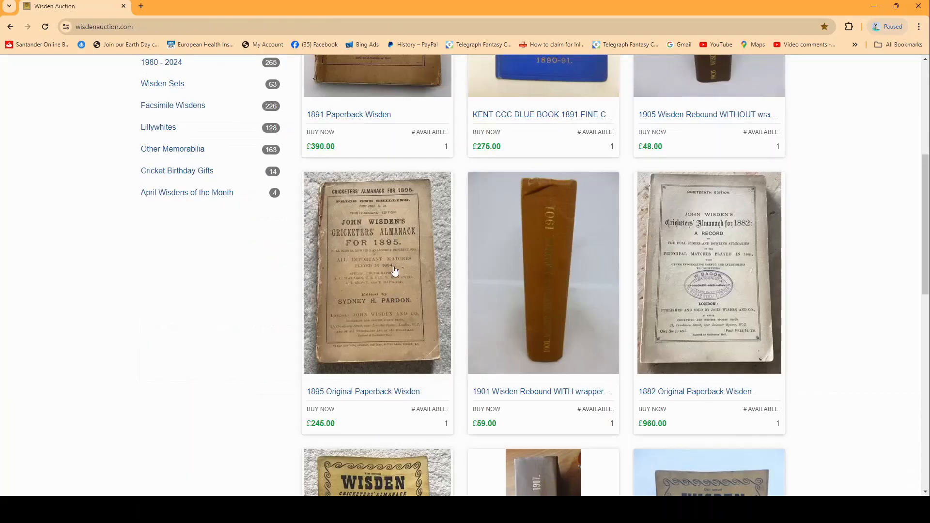
Open the 1895 Original Paperback Wisden listing and start a similar listing from it, keeping its category and Fixed Price type
left_click(370, 322)
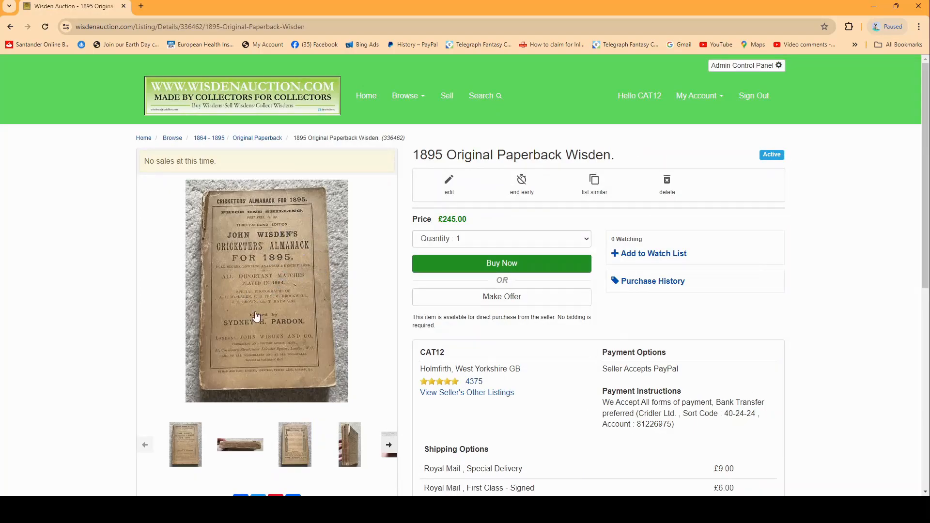
scroll(271, 271, "down", 2)
scroll(281, 243, "up", 2)
scroll(282, 243, "down", 3)
left_click_drag(420, 414, 489, 446)
scroll(401, 270, "up", 2)
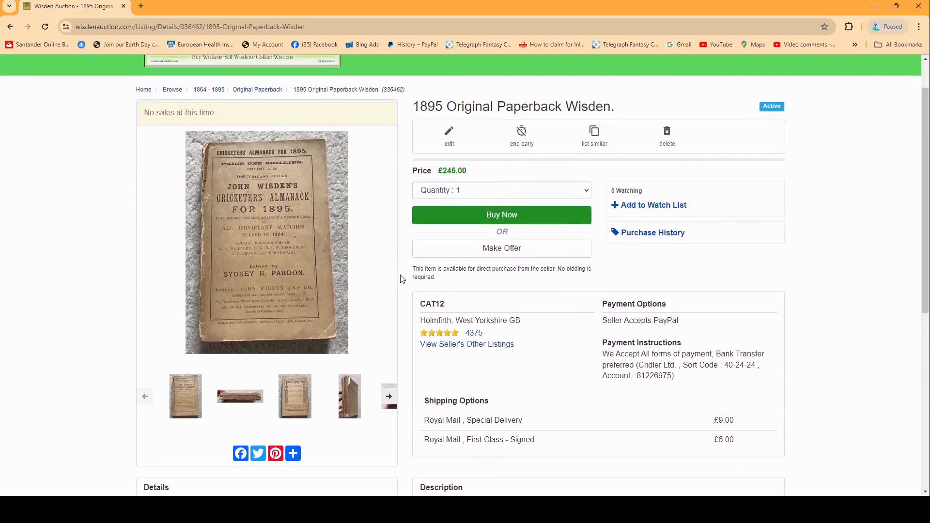
scroll(402, 195, "up", 1)
scroll(403, 195, "up", 1)
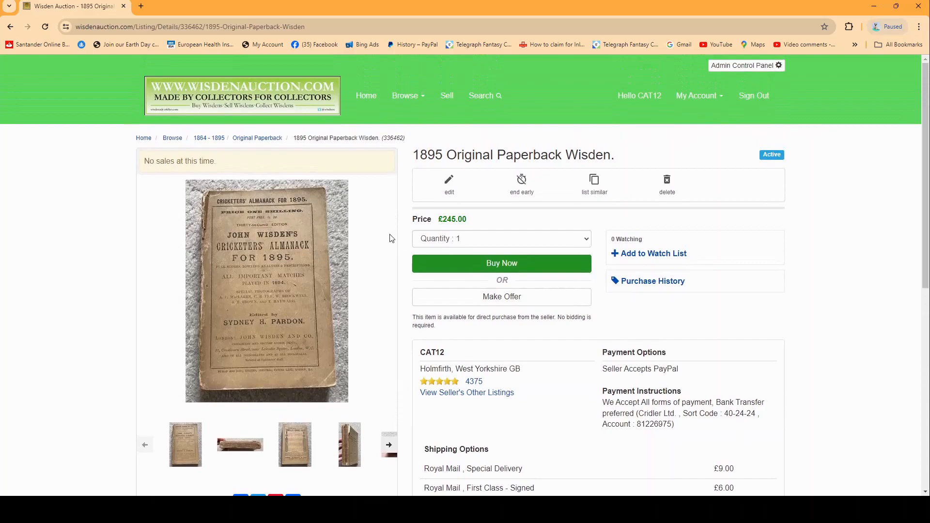
left_click(600, 193)
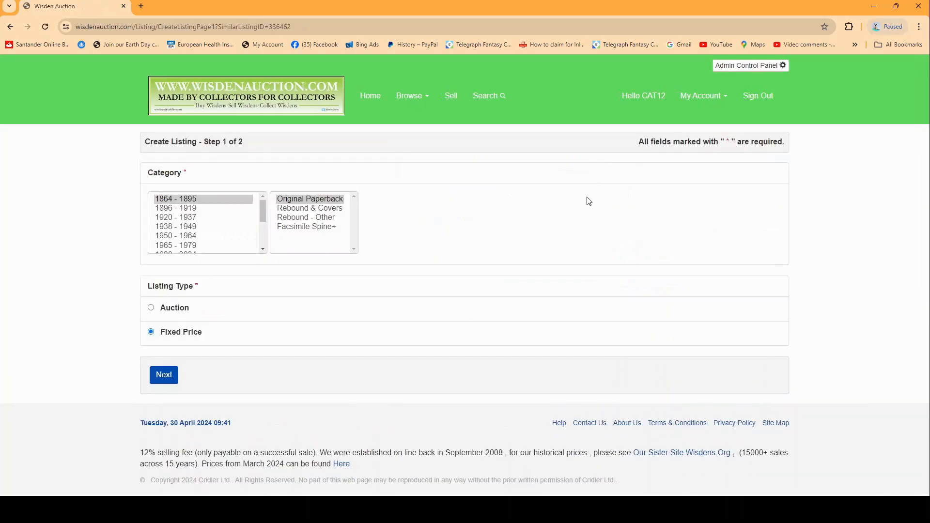
left_click(160, 381)
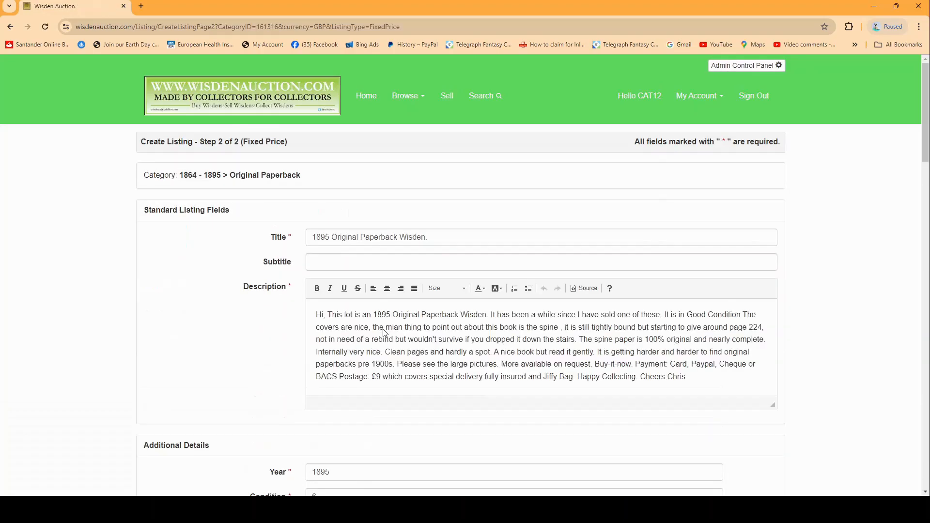
Correct "mian" to "main" in the copied description and set the condition to 8
scroll(378, 271, "down", 1)
left_click(436, 290)
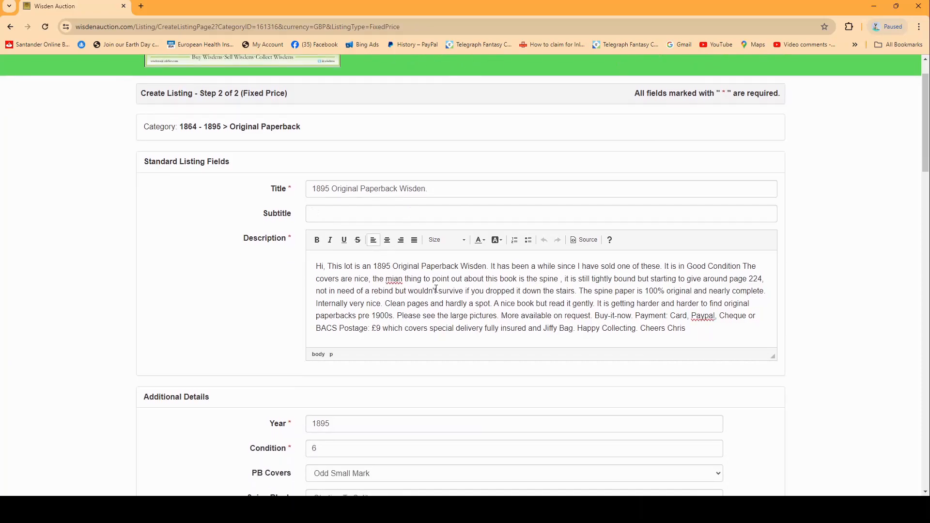
double_click(394, 279)
type("main")
scroll(498, 320, "down", 4)
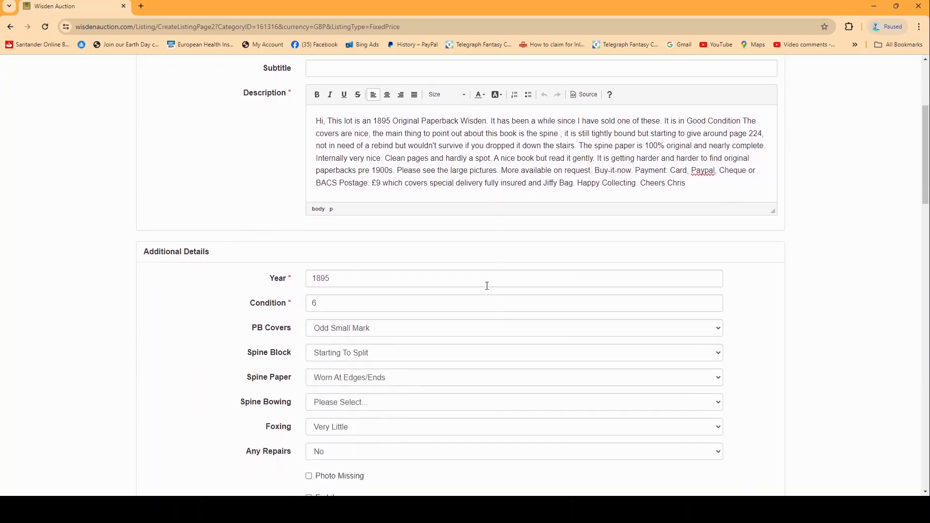
left_click_drag(332, 257, 273, 248)
type("8")
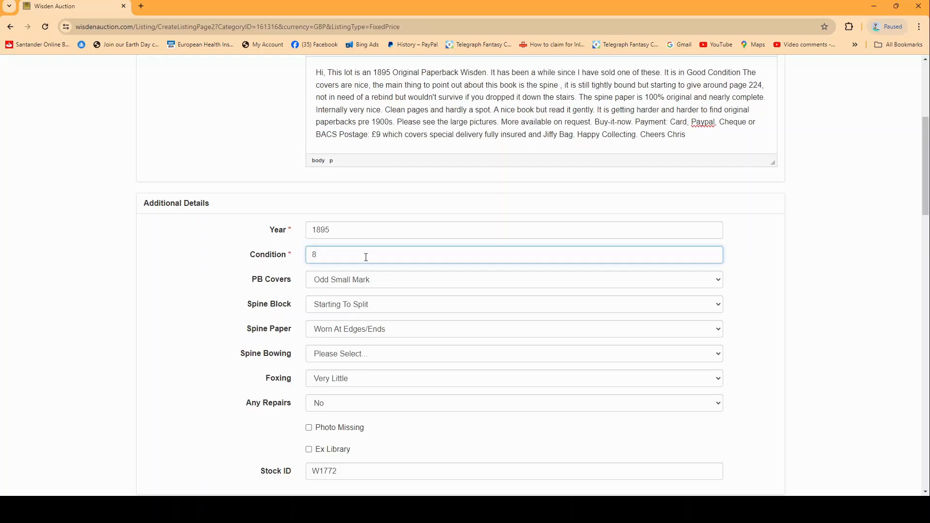
Set the stock ID to W1799 and the price to £295.00
scroll(368, 301, "down", 2)
left_click_drag(328, 371, 343, 374)
type("99")
left_click_drag(328, 301, 334, 304)
type("95.00")
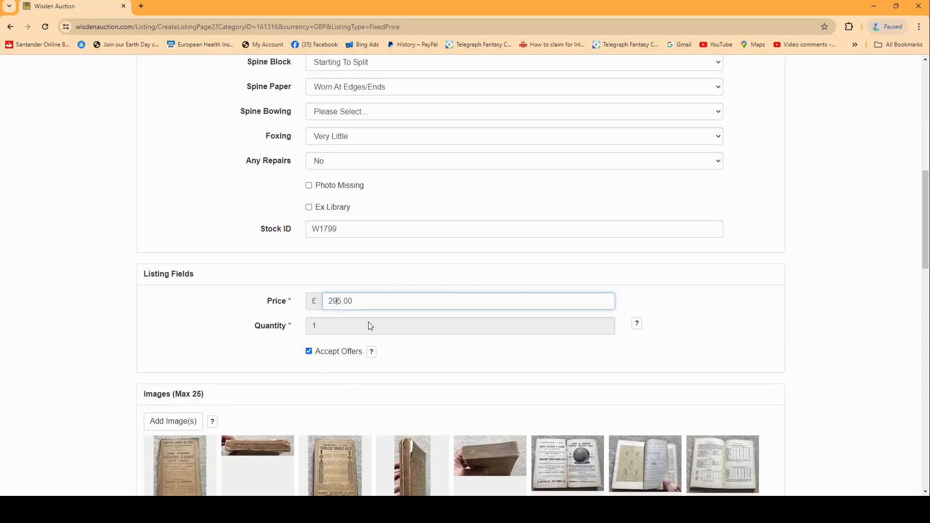
Review the copied images, listing options, shipping and payment details, and create the listing
scroll(386, 305, "down", 4)
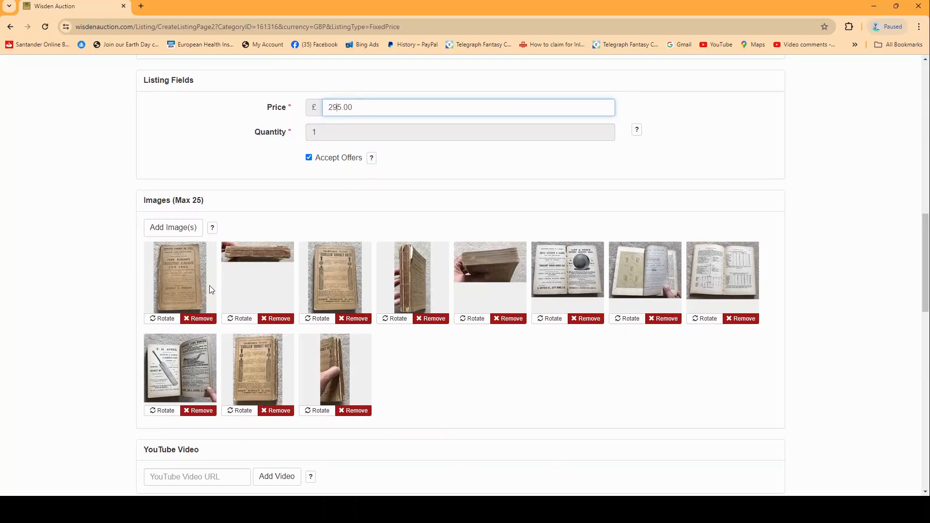
scroll(235, 283, "down", 9)
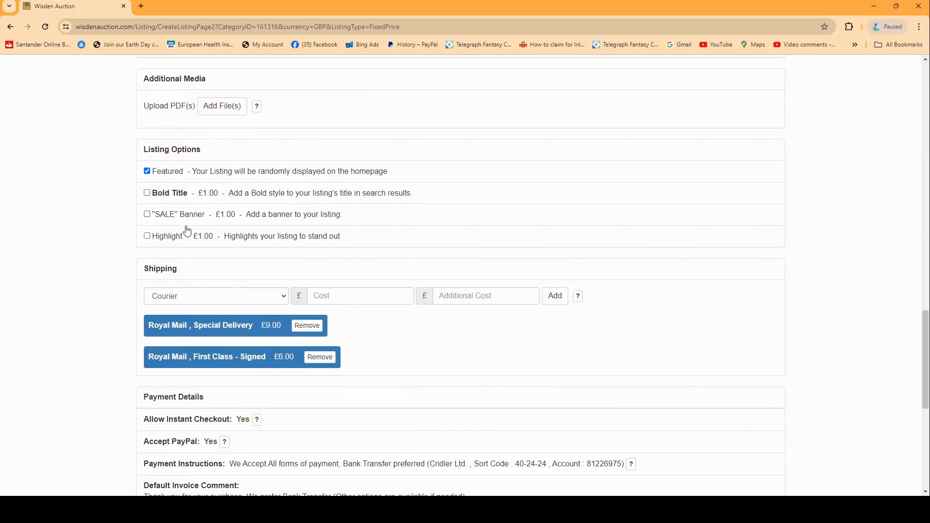
scroll(277, 356, "down", 7)
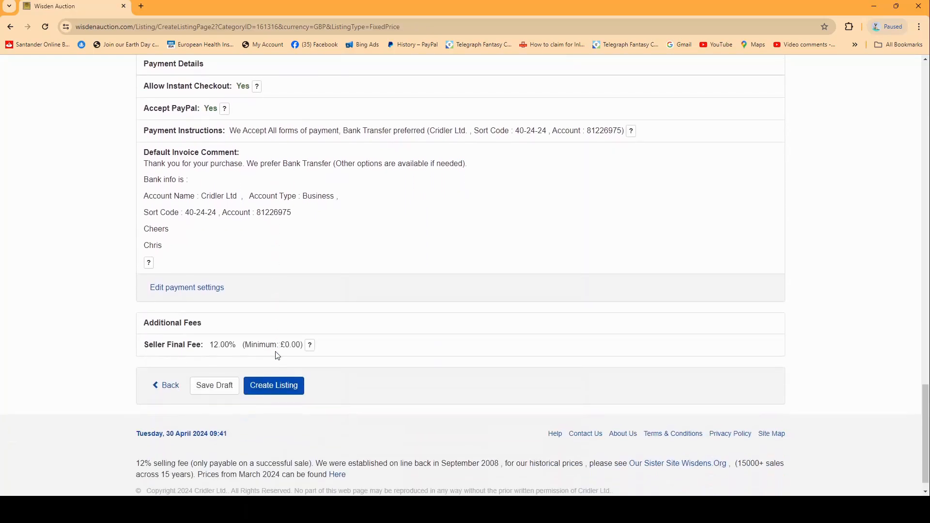
scroll(277, 356, "down", 1)
left_click(289, 373)
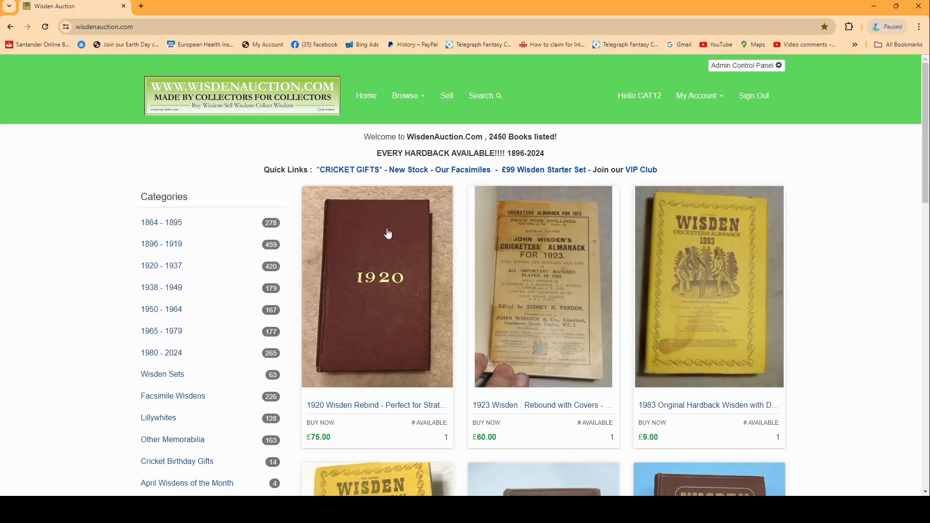
Search the site for active listings by seller CAT12 using the advanced search form
left_click(483, 95)
left_click(545, 159)
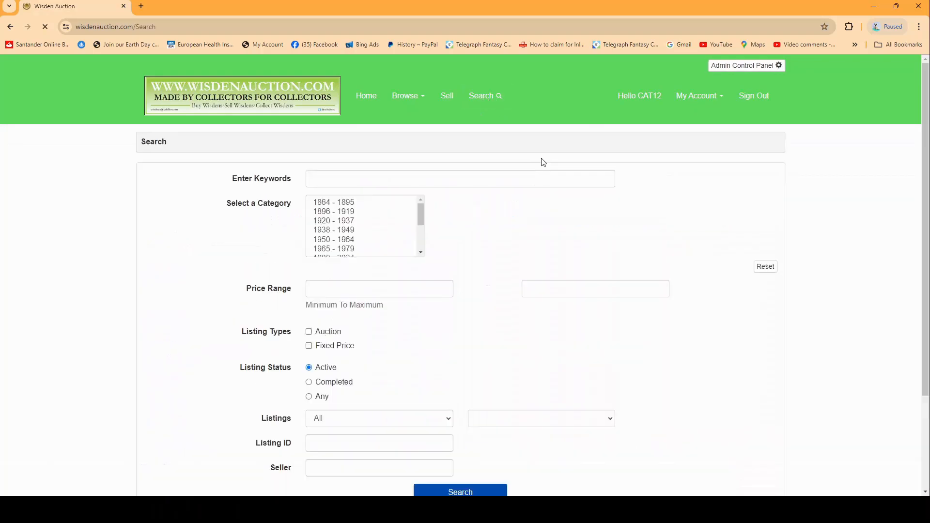
scroll(329, 235, "down", 3)
left_click(321, 469)
type("CAT12")
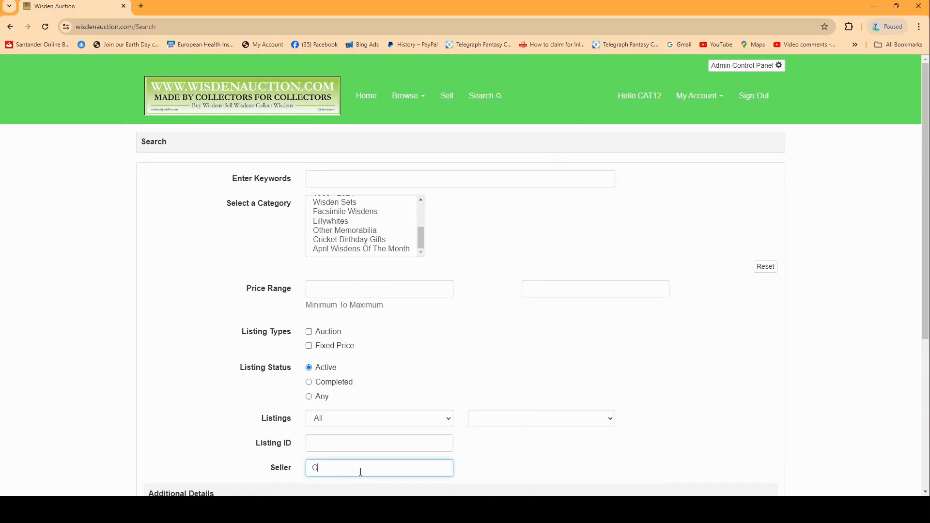
left_click(501, 461)
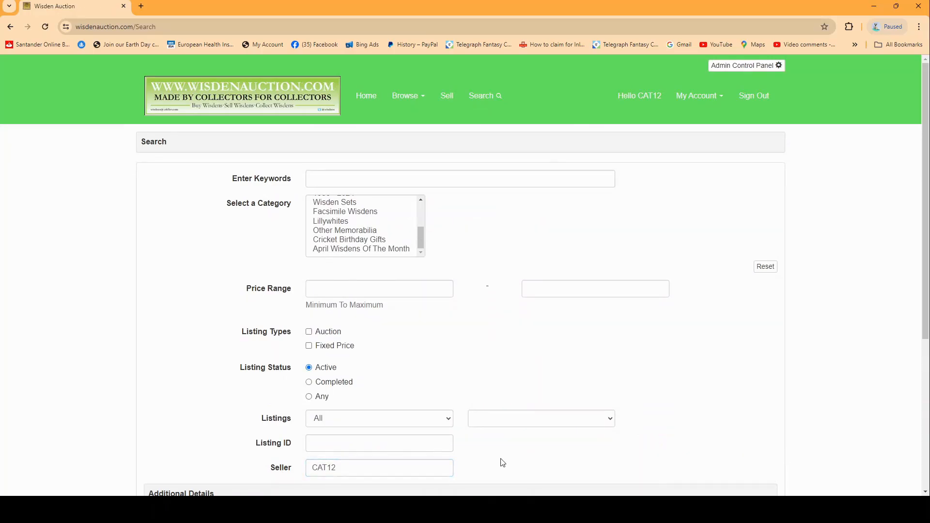
scroll(502, 462, "down", 5)
left_click(478, 368)
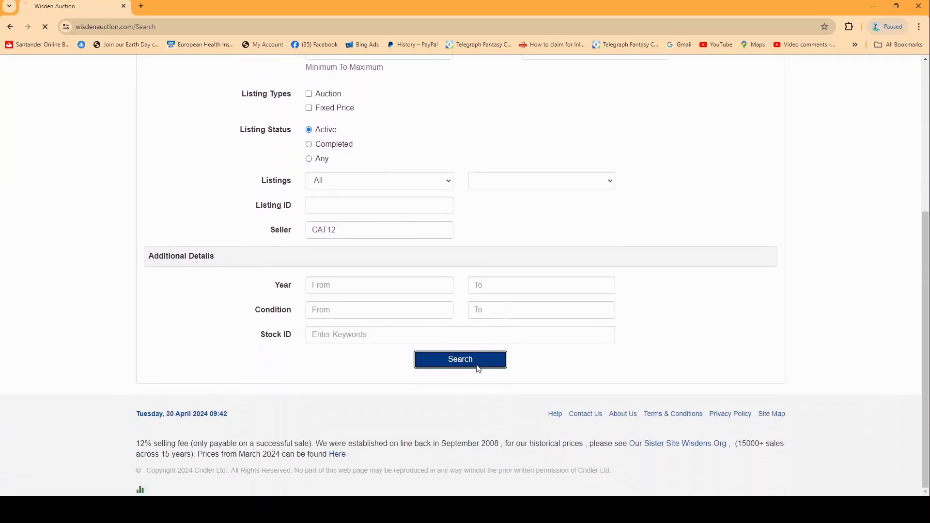
Look through the seller's search results and select the web address of the results page
scroll(418, 283, "down", 10)
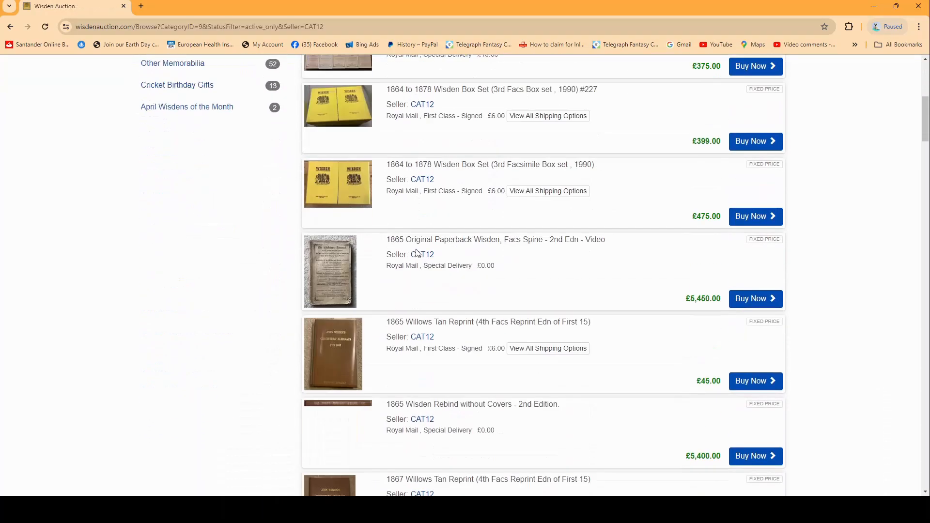
scroll(418, 283, "down", 20)
scroll(415, 285, "up", 15)
scroll(413, 280, "up", 20)
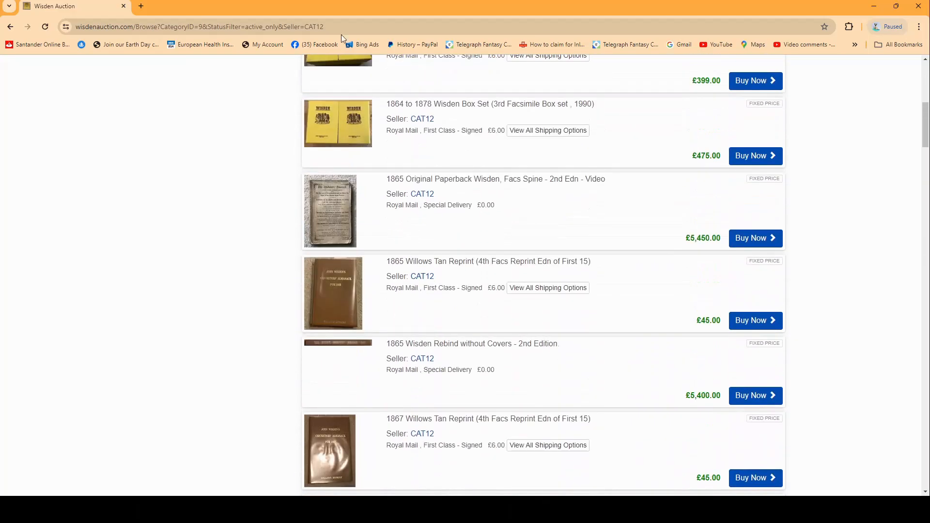
left_click(349, 25)
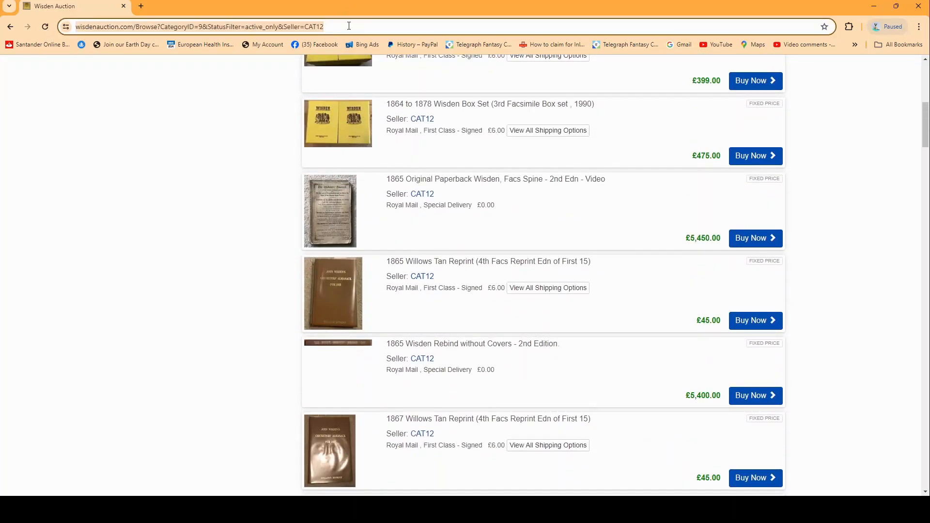
scroll(339, 213, "up", 8)
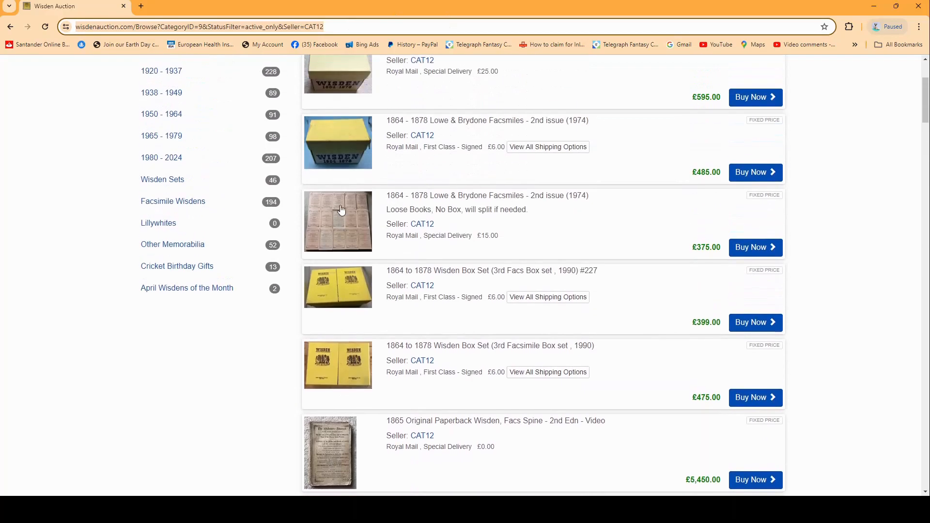
scroll(514, 260, "down", 3)
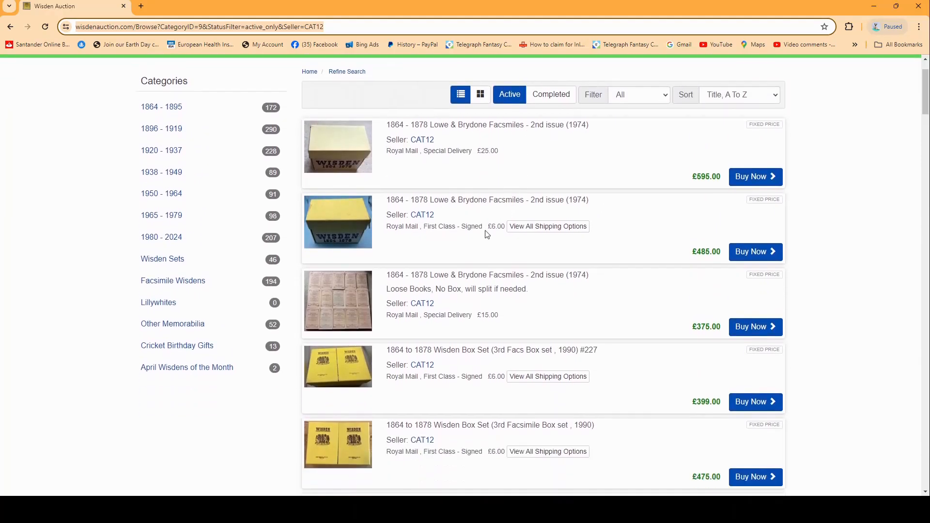
scroll(490, 249, "up", 3)
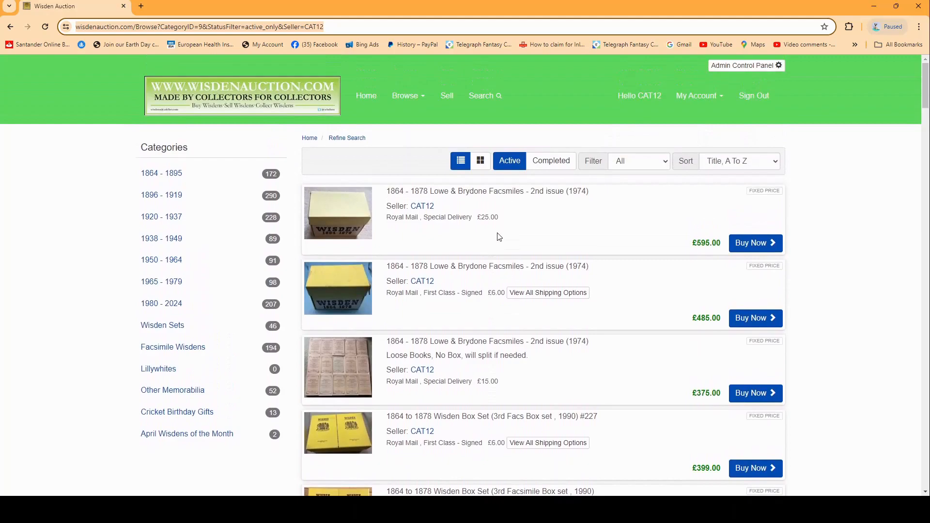
Open seller CAT12's listings from the seller name on the first result and browse through them
left_click(423, 208)
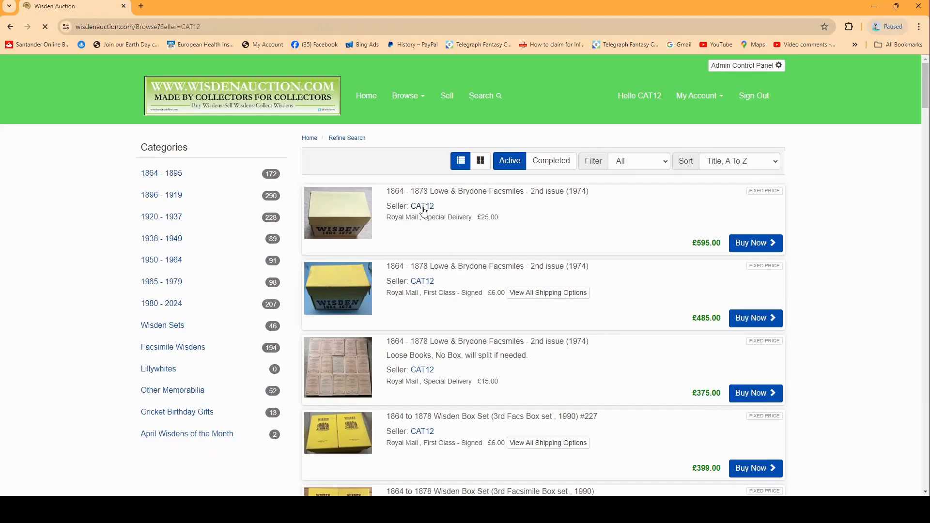
scroll(423, 206, "down", 5)
scroll(416, 208, "down", 15)
scroll(416, 213, "up", 19)
scroll(422, 211, "up", 2)
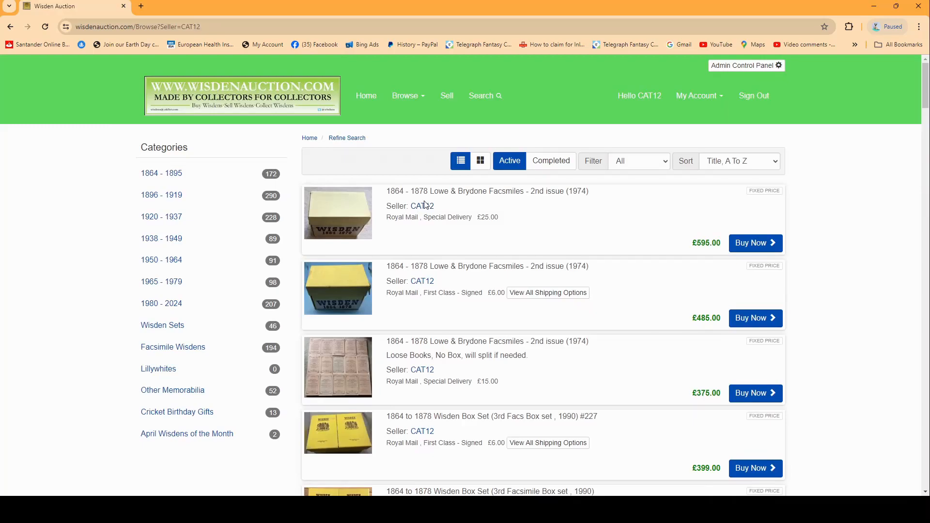